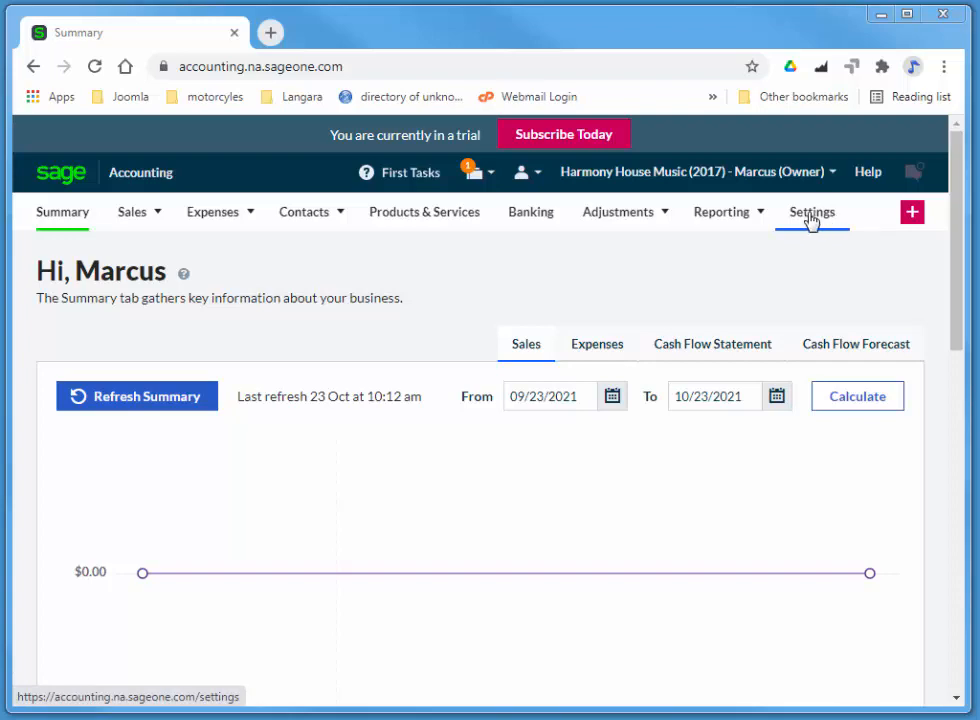
Review the Sales Tax Settings for registration numbers and return frequencies, and save them
left_click(811, 219)
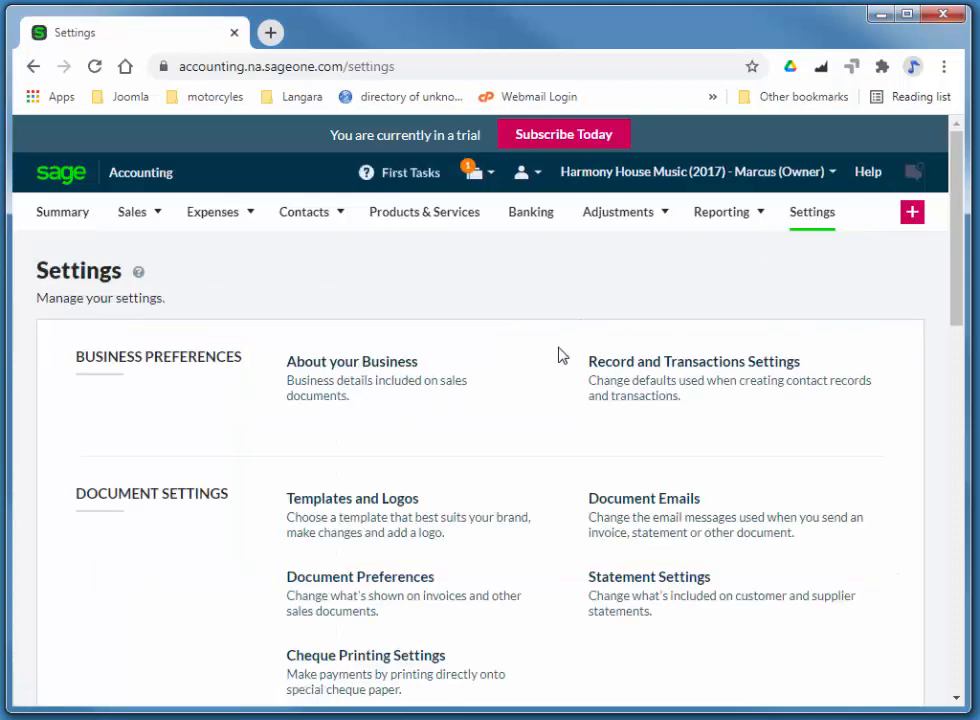
scroll(557, 350, "down", 3)
scroll(557, 350, "down", 2)
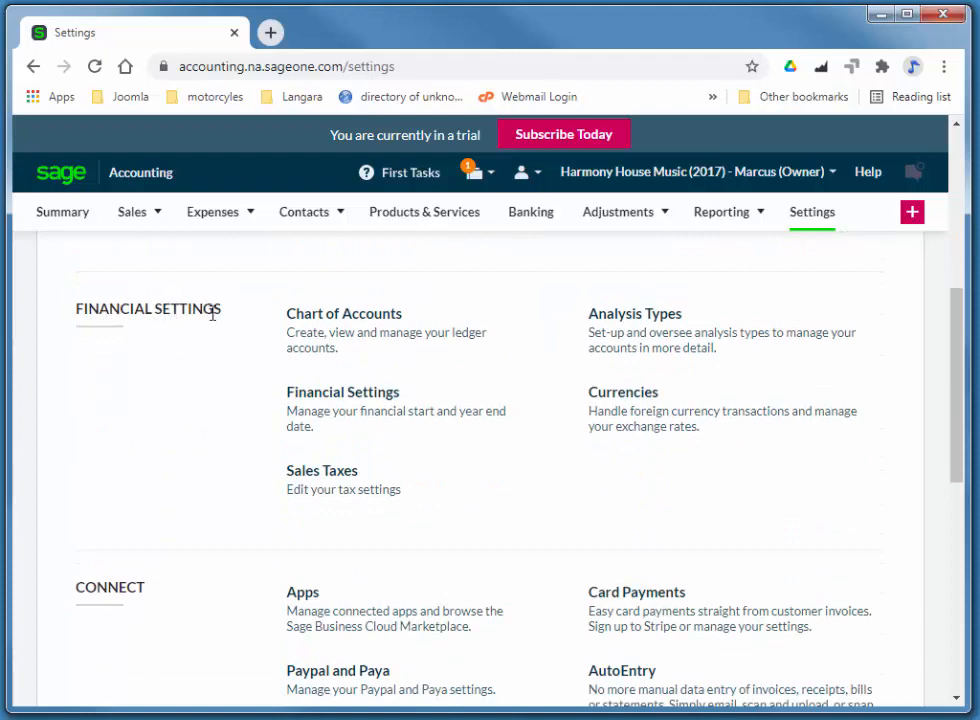
left_click(317, 475)
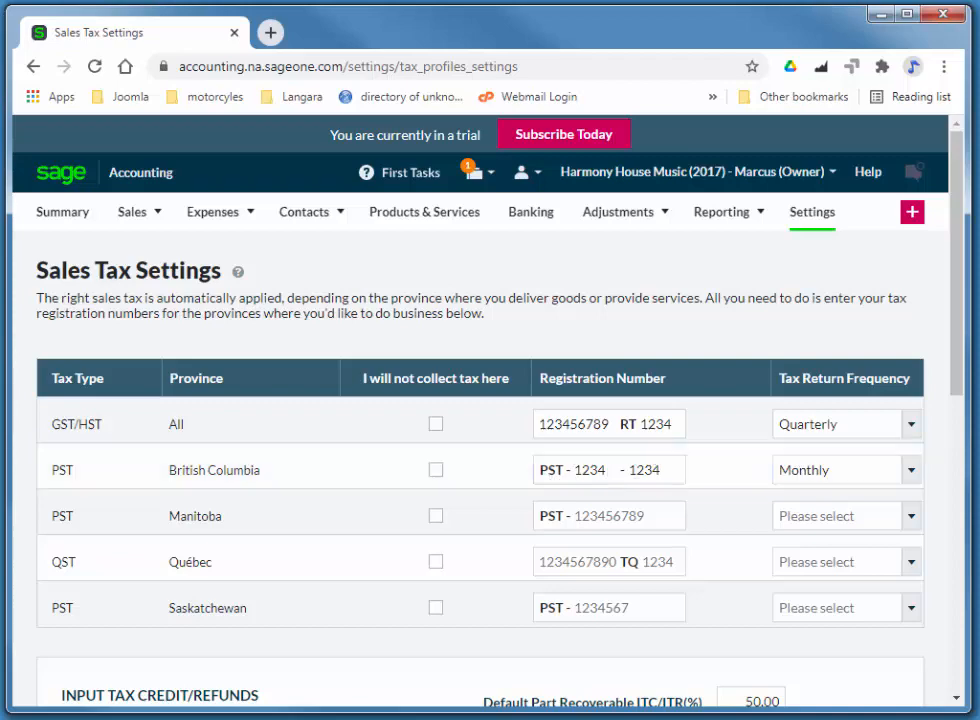
left_click_drag(955, 370, 956, 635)
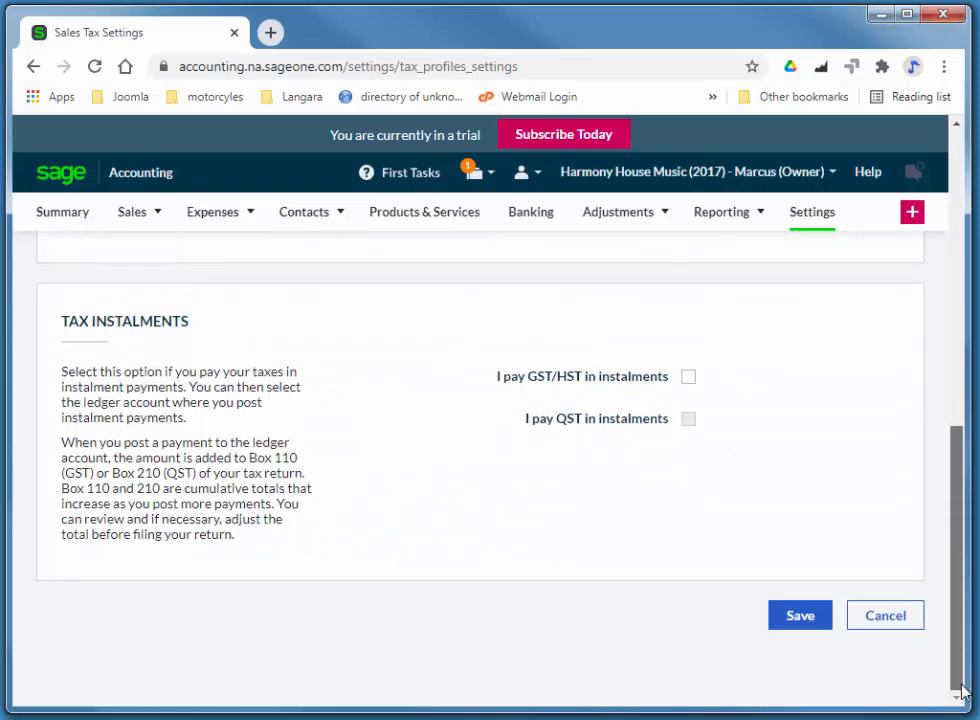
left_click(812, 630)
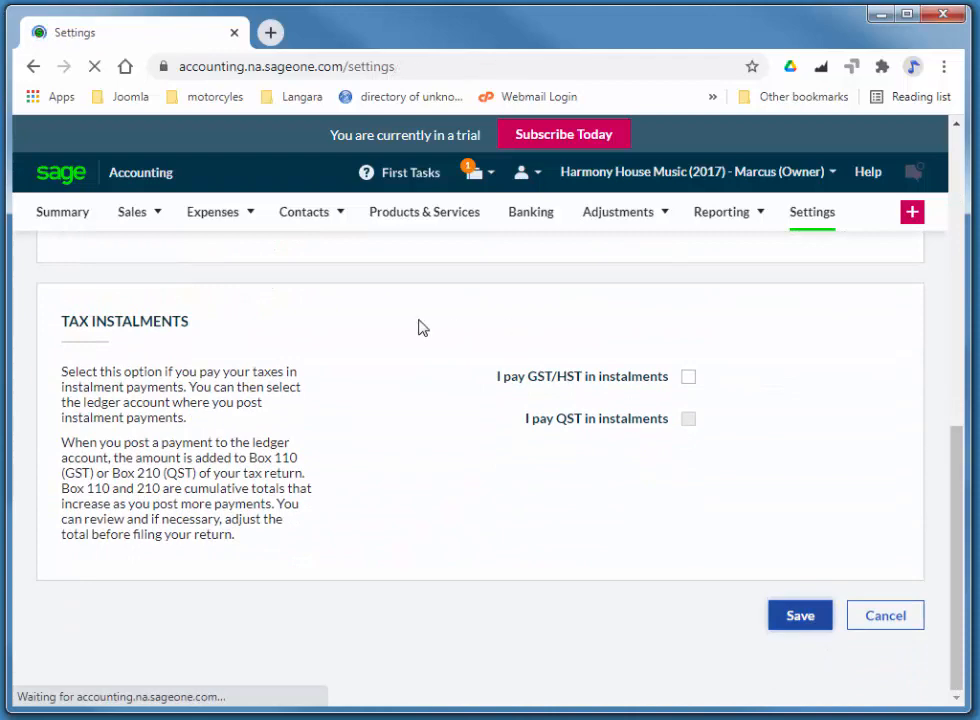
Start a new vendor bill with Alphonse's Music World as the vendor
mouse_move(220, 218)
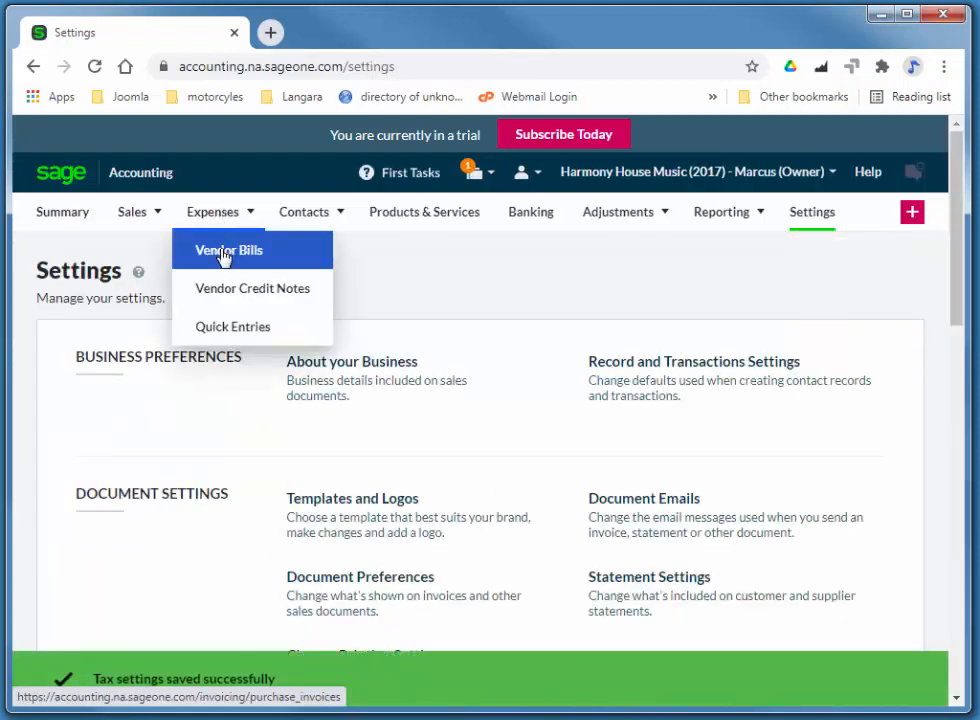
left_click(223, 255)
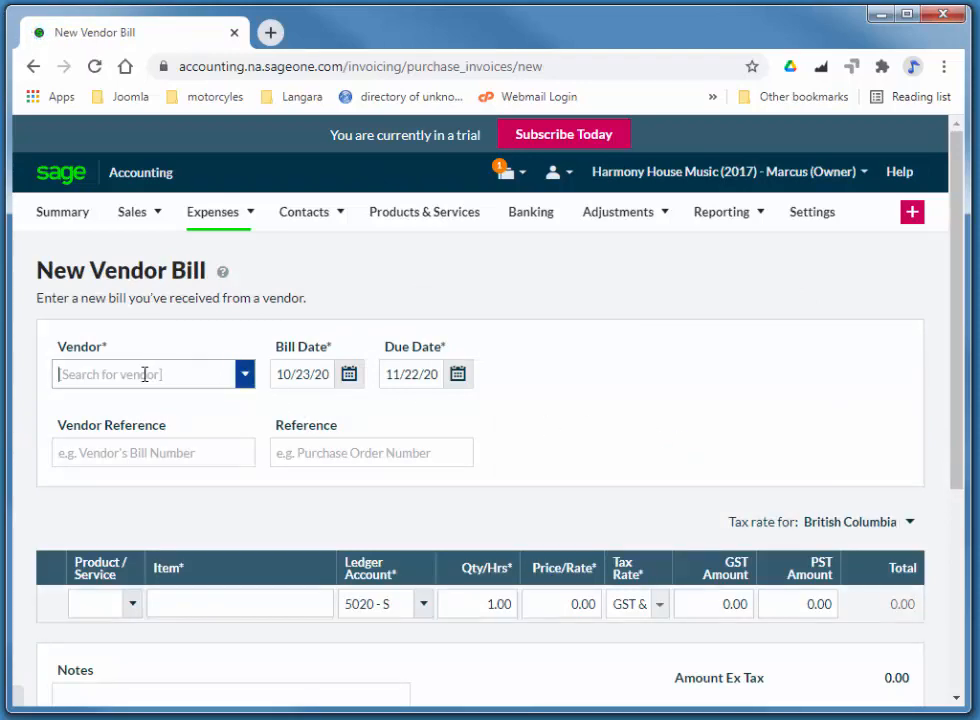
left_click(245, 376)
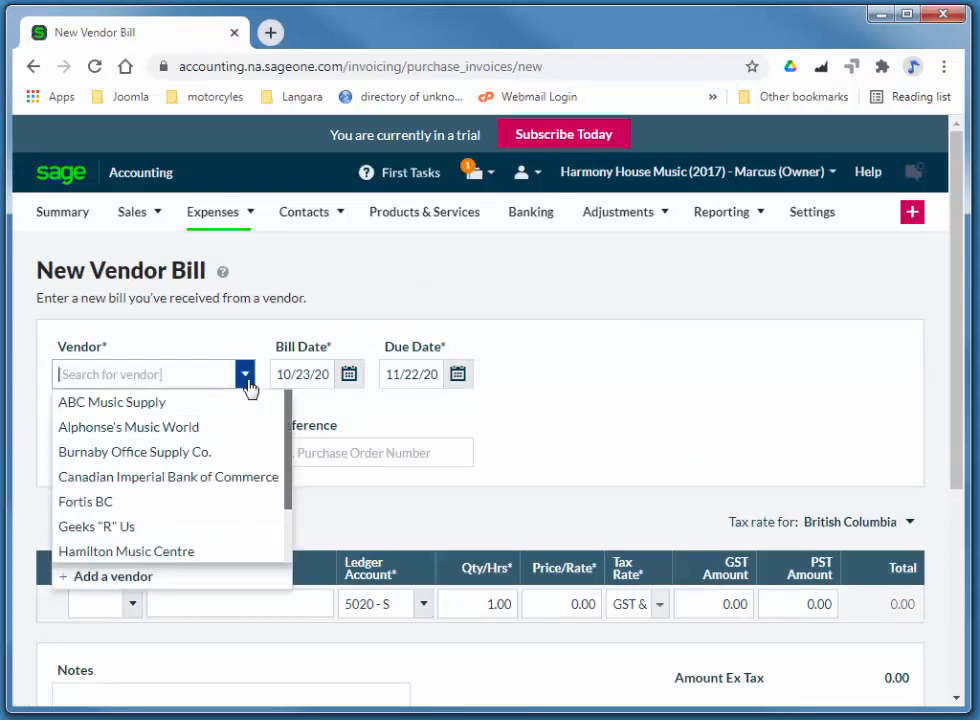
left_click(157, 429)
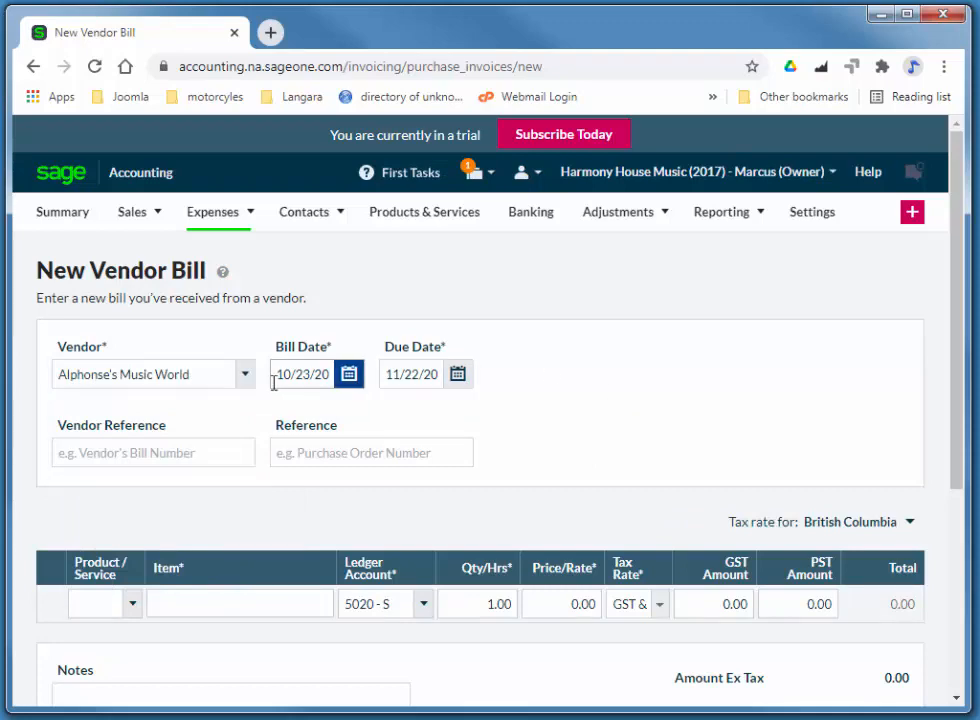
left_click(210, 378)
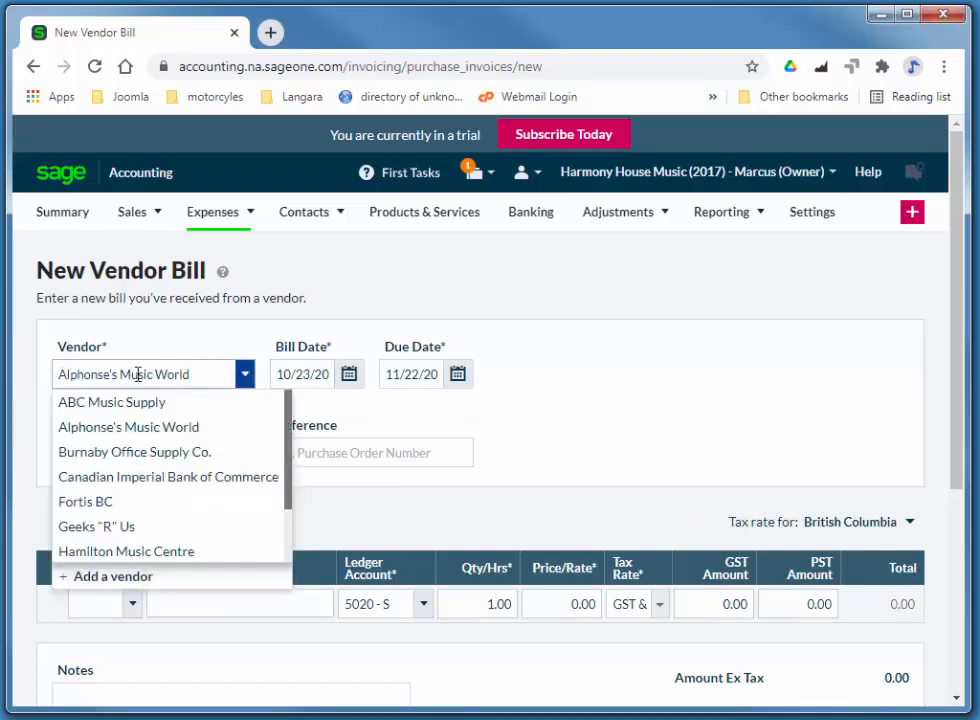
Set the bill date to 3/4/17 and enter AMW128 as the vendor reference
key("Tab")
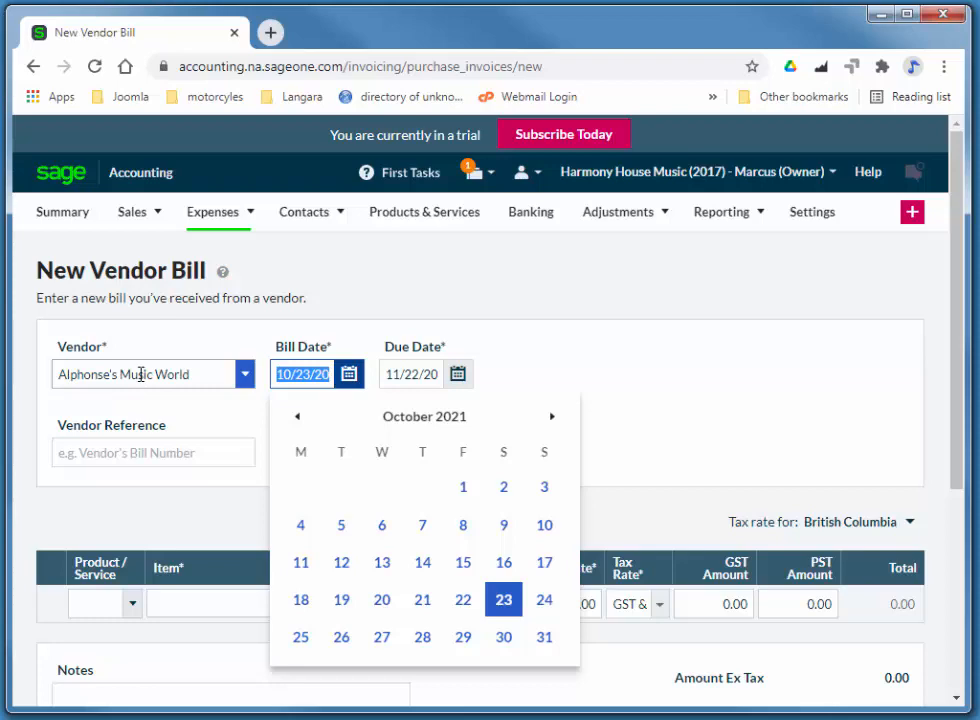
type("3/4/17")
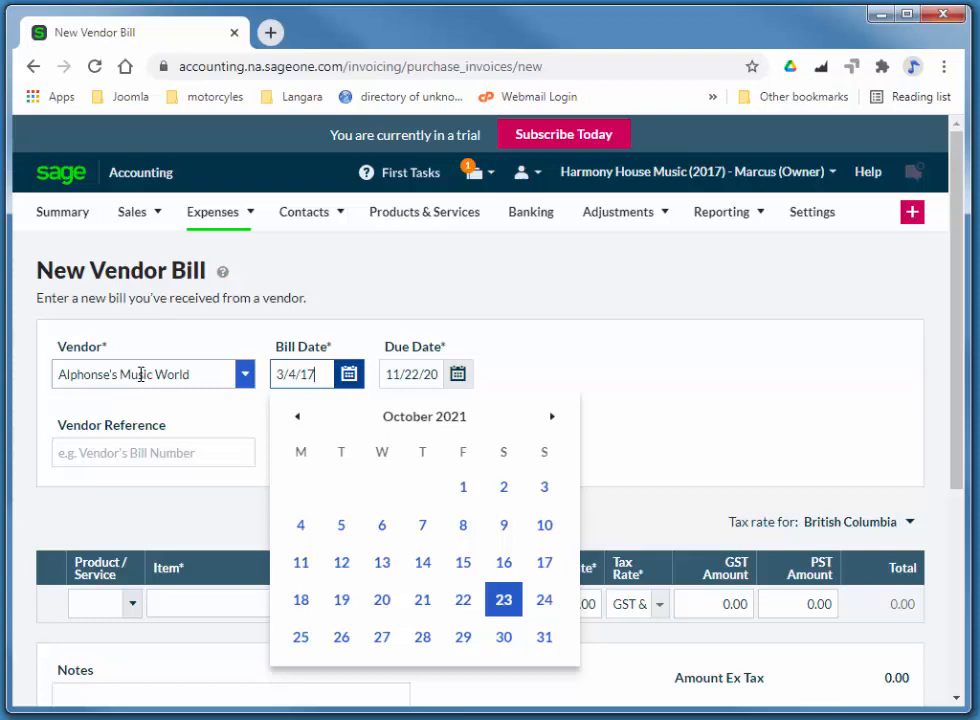
key("Tab")
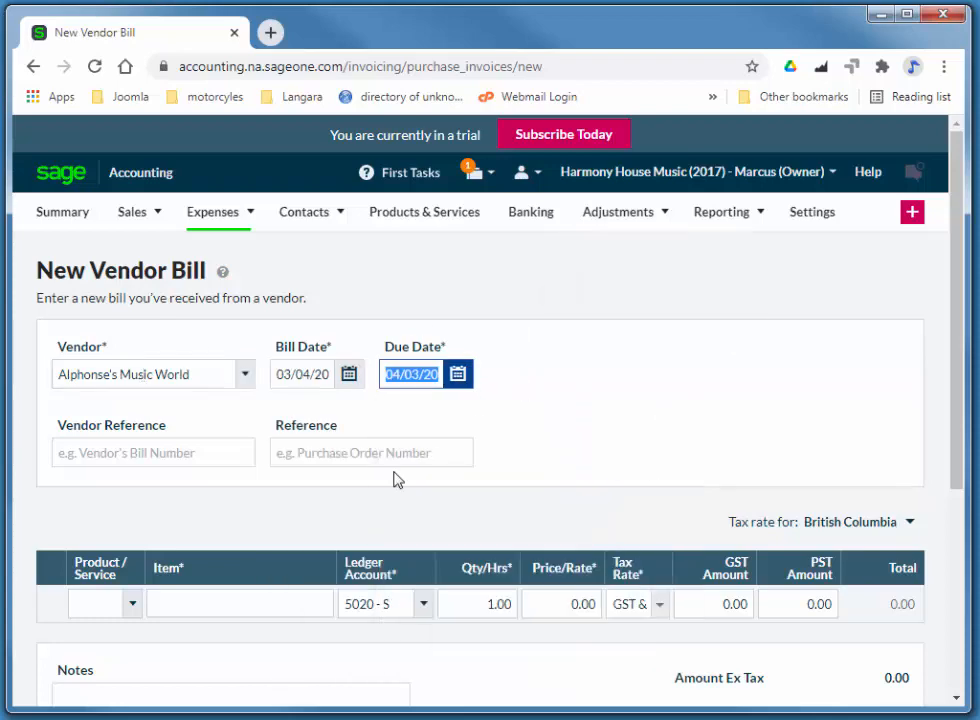
left_click(72, 453)
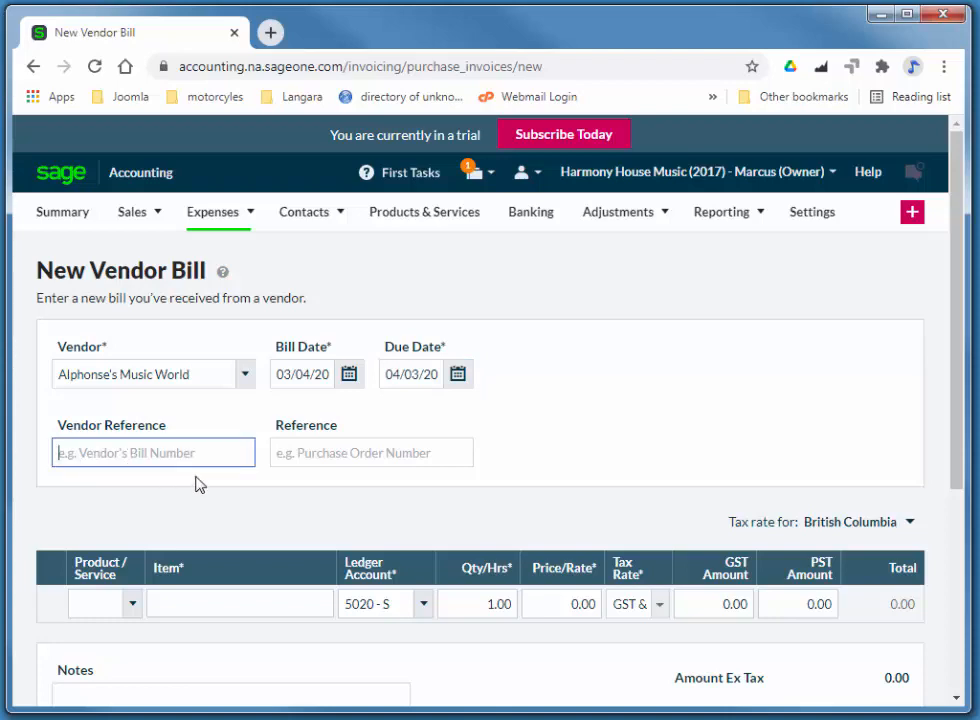
type("AM")
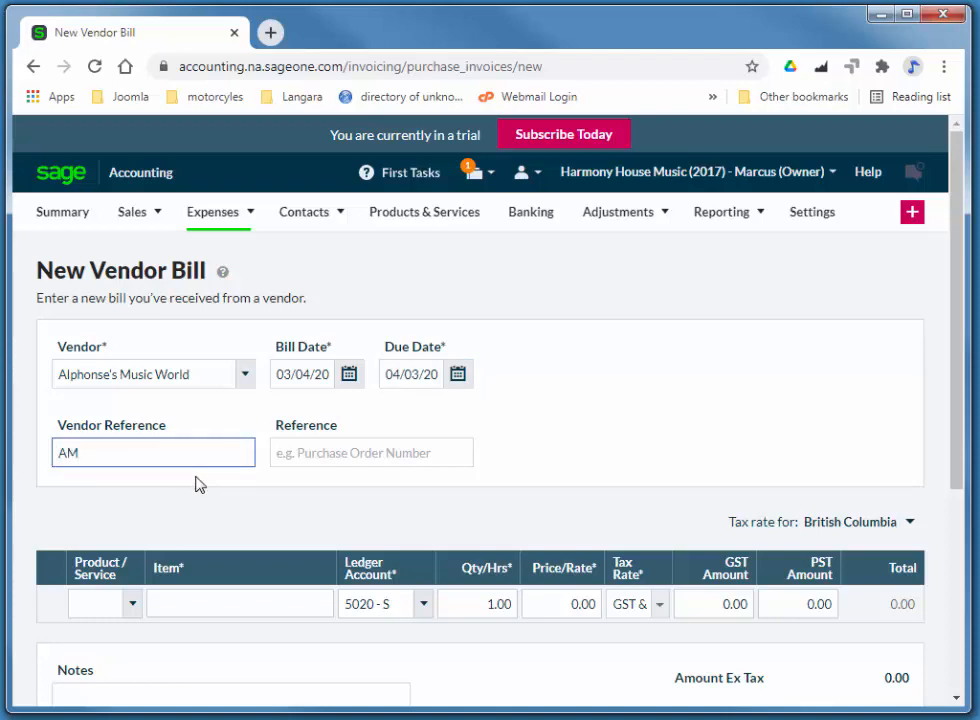
type("W")
type("128")
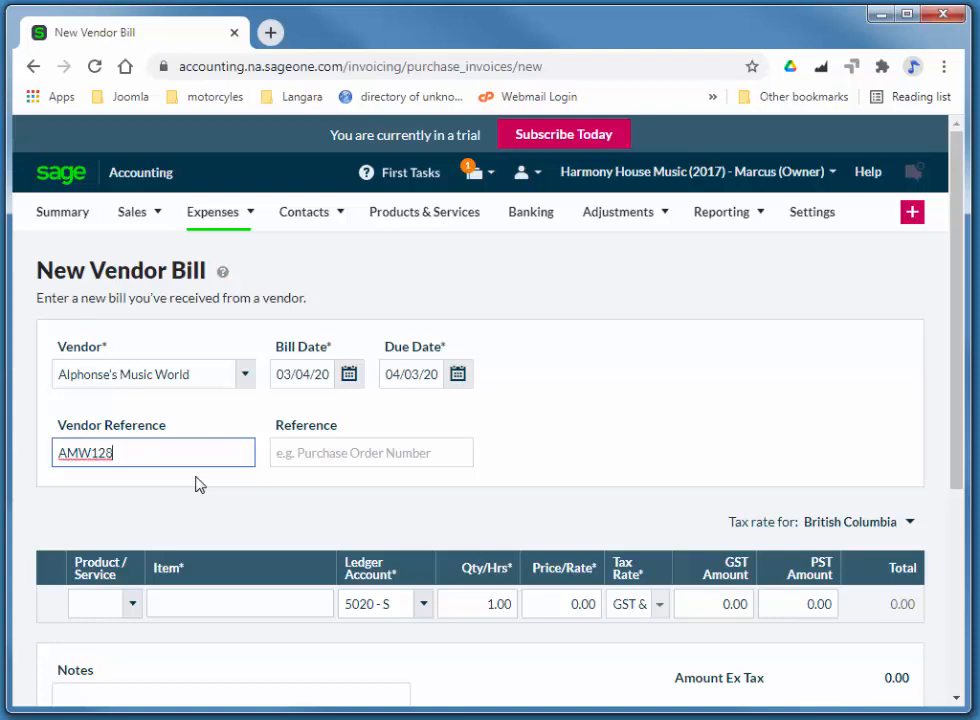
Add the Trumpet product to the first line of the bill
left_click(131, 606)
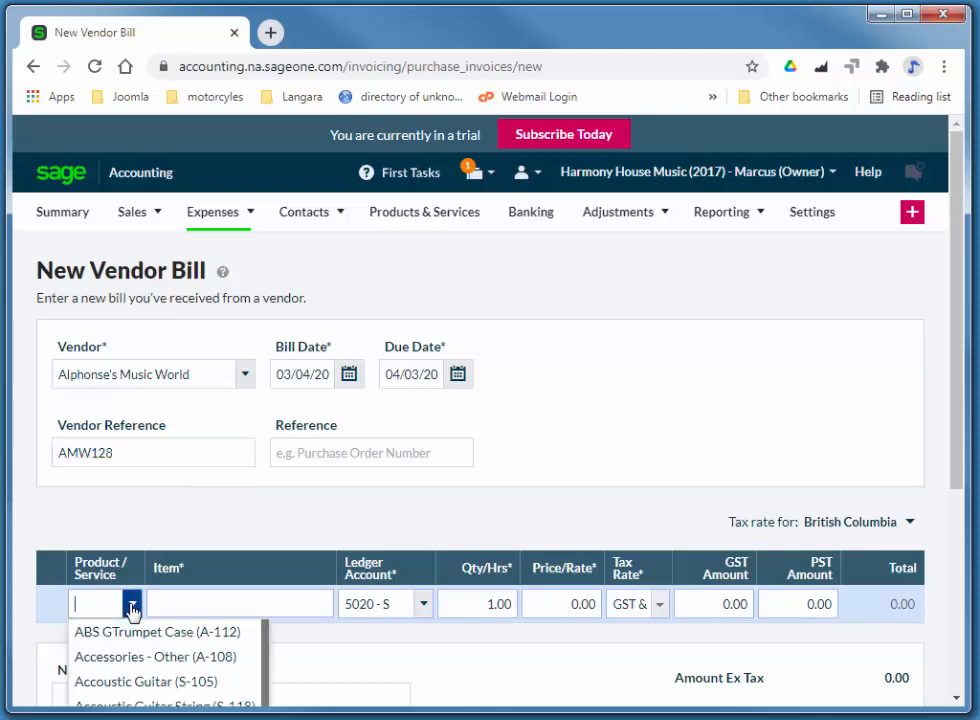
scroll(131, 606, "down", 1)
scroll(178, 595, "down", 1)
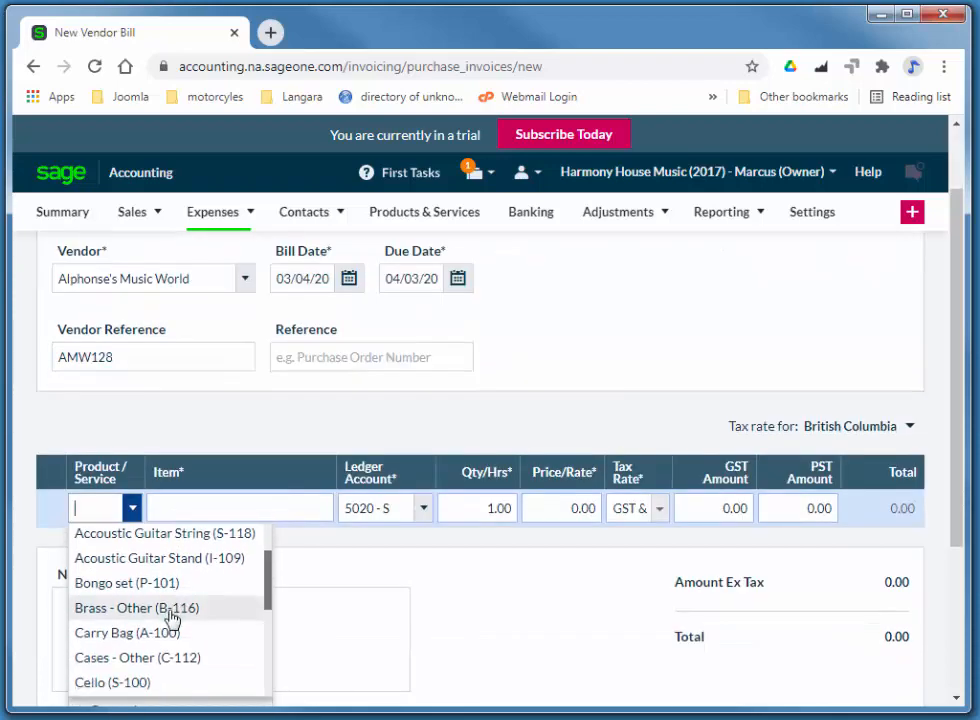
scroll(174, 617, "down", 1)
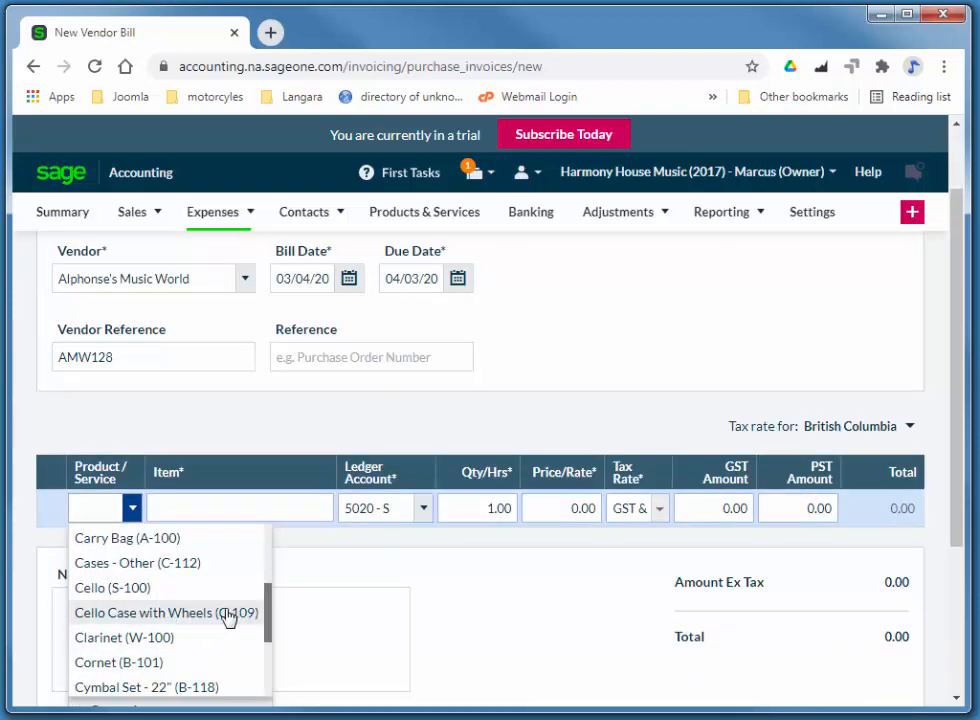
scroll(210, 617, "down", 1)
scroll(150, 621, "down", 2)
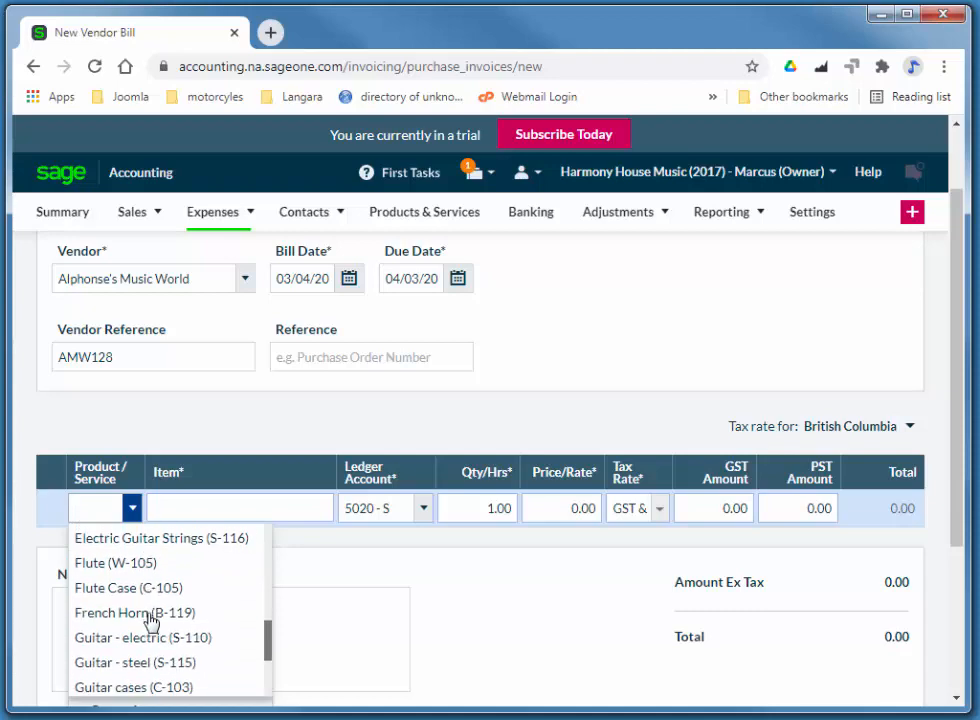
scroll(150, 621, "down", 4)
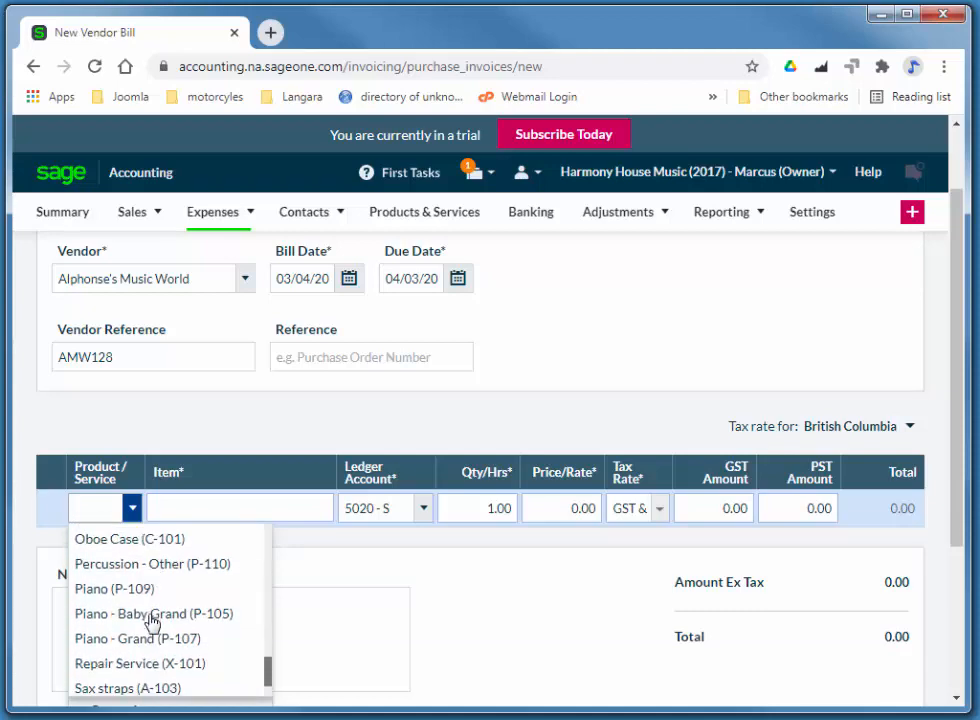
scroll(150, 621, "down", 3)
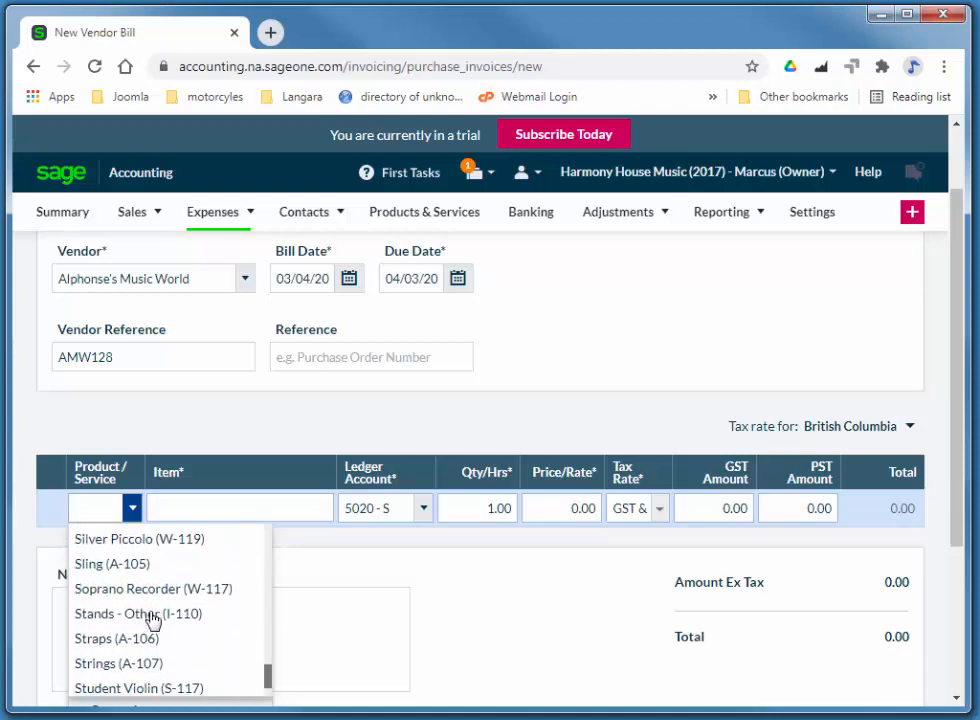
scroll(152, 621, "down", 2)
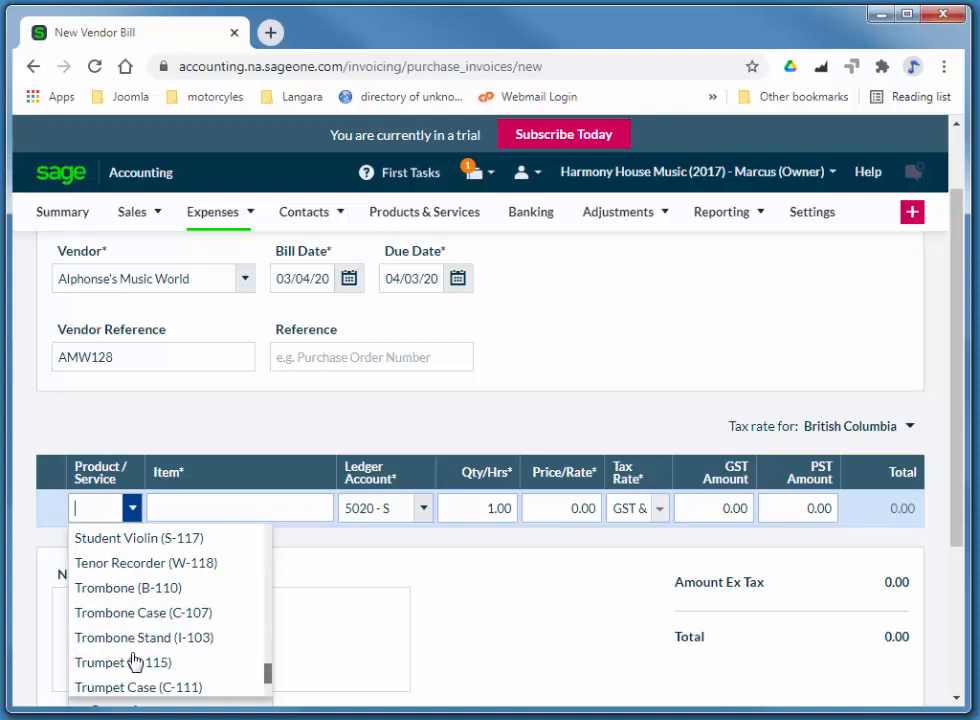
left_click(128, 663)
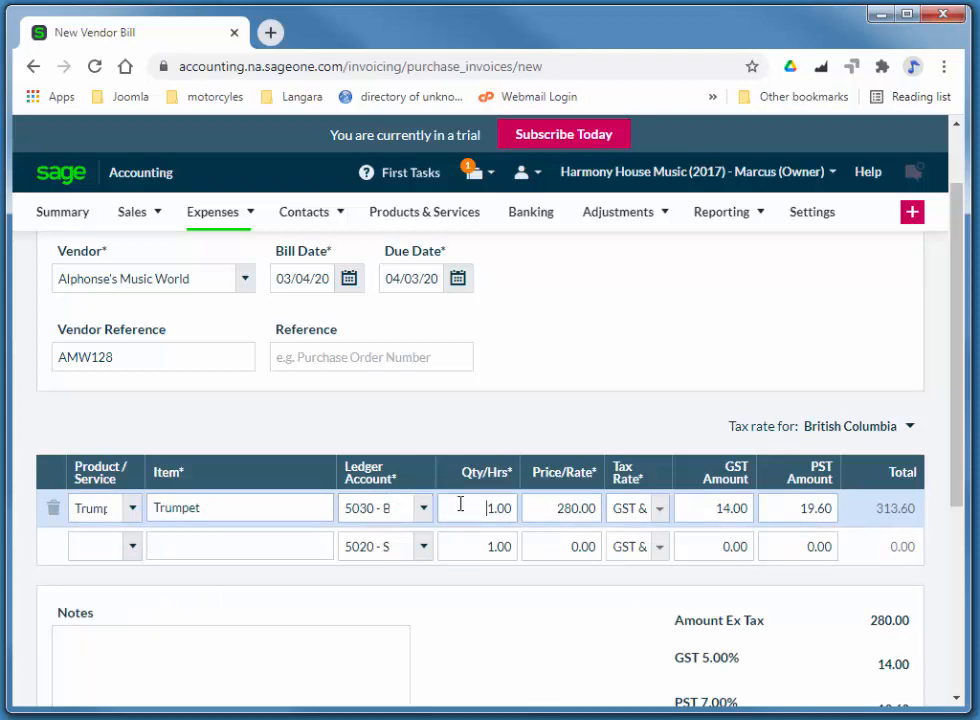
Set the Trumpet line's quantity to 5 and its tax rate to GST 5.00%
left_click_drag(460, 507, 518, 507)
type("5")
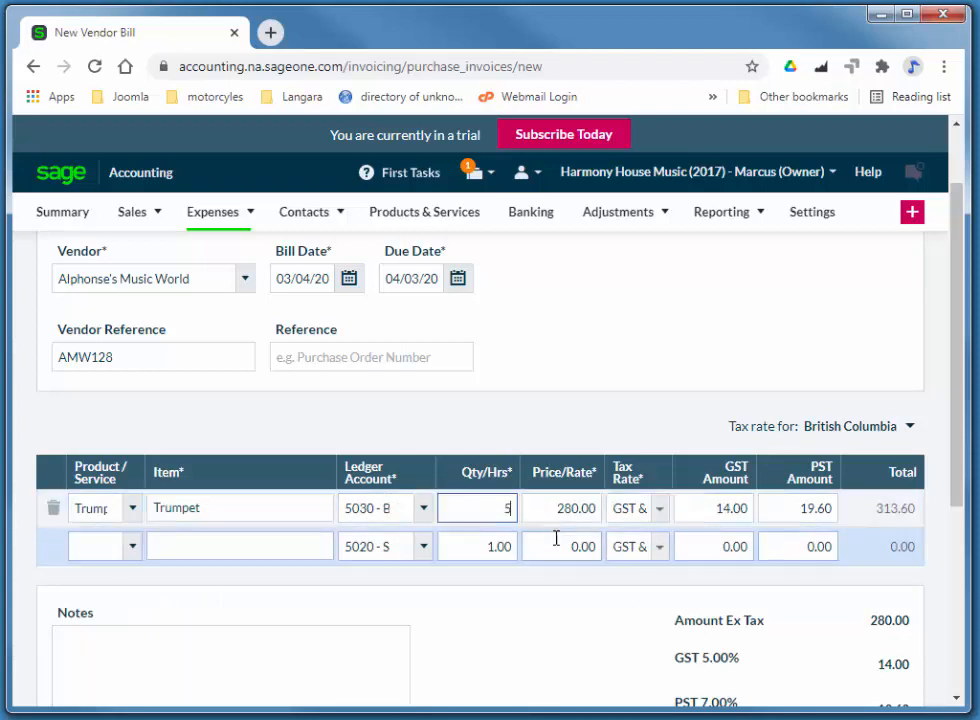
key("Tab")
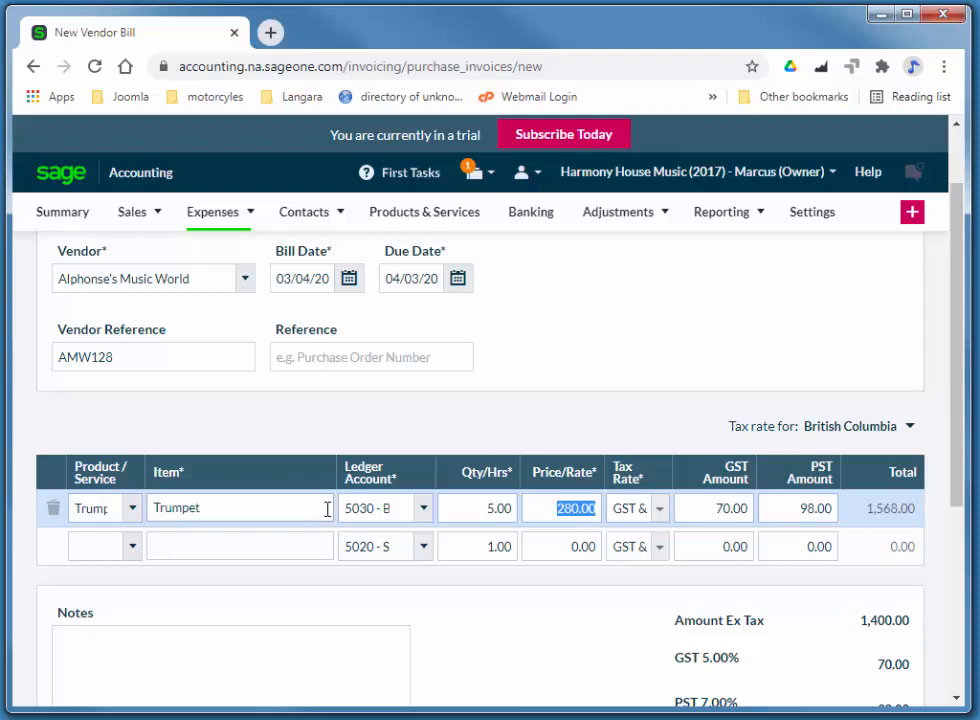
left_click(660, 510)
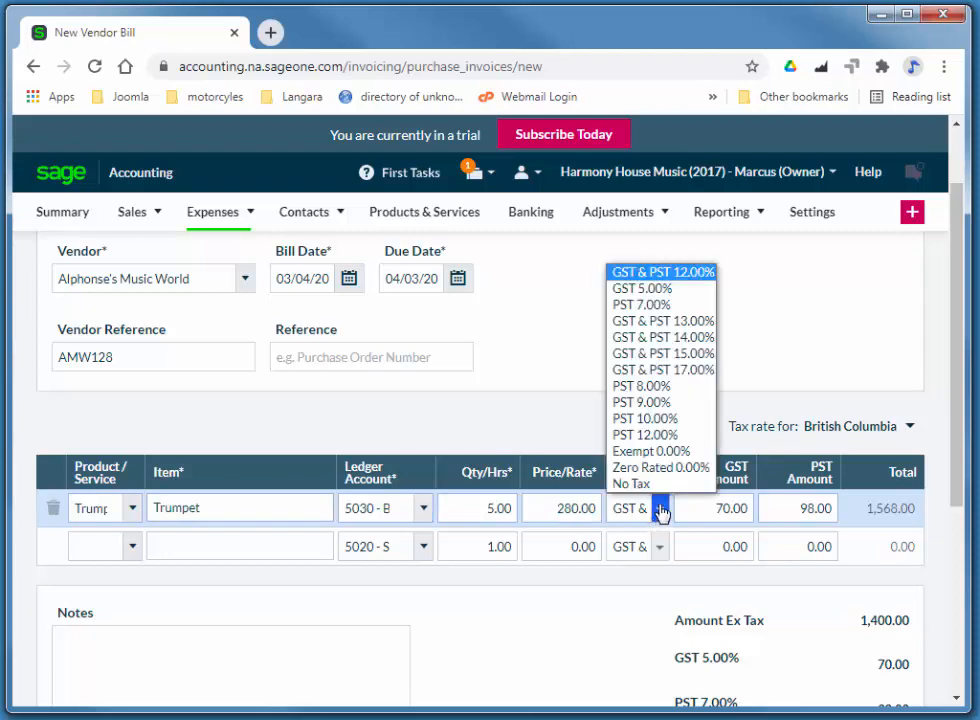
left_click(630, 288)
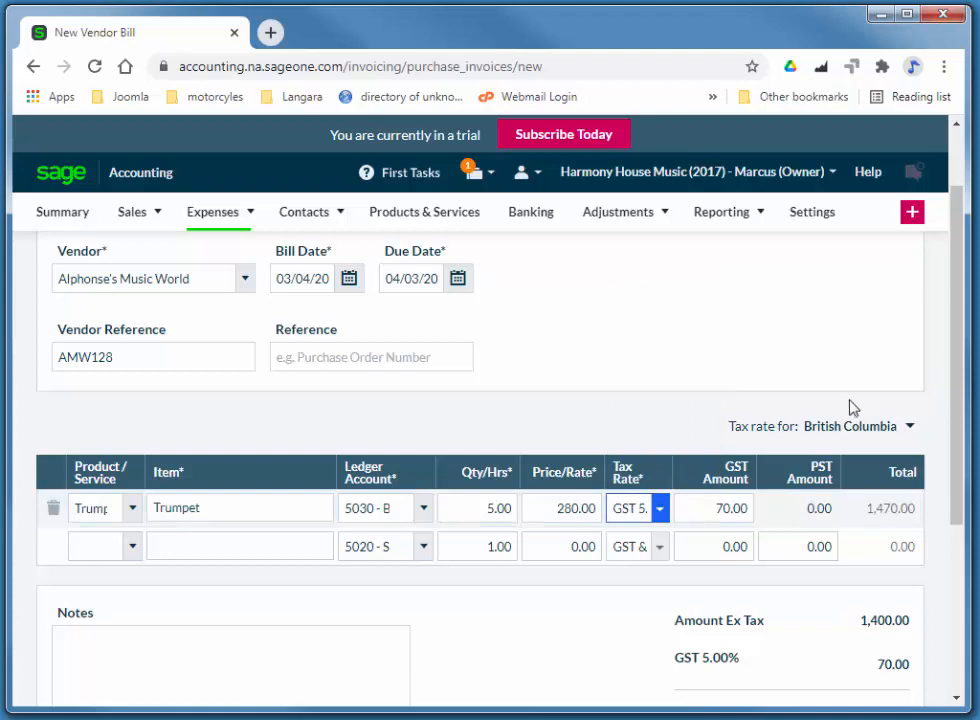
key("Tab")
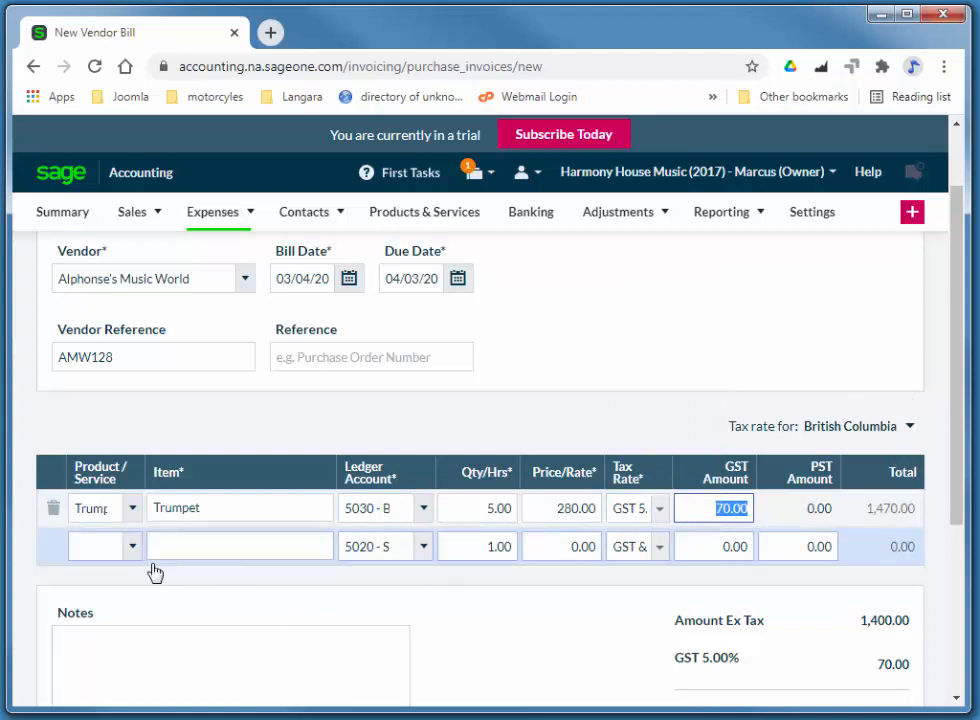
Add a second bill line with the item Freight and assign it to ledger account 5300
left_click(226, 546)
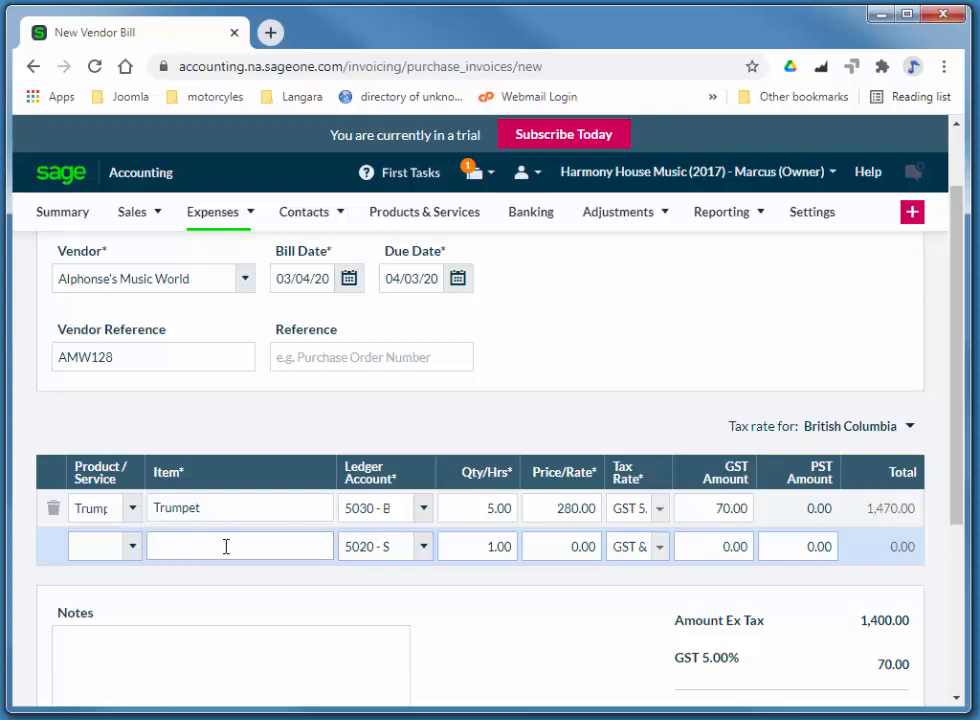
type("F")
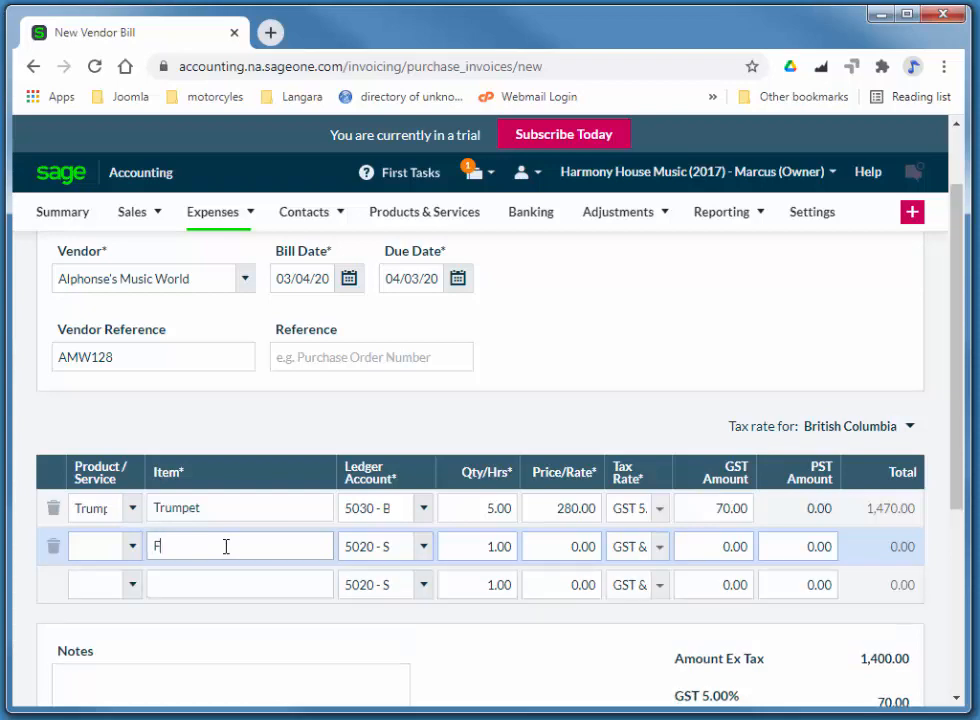
type("reight")
key("Tab")
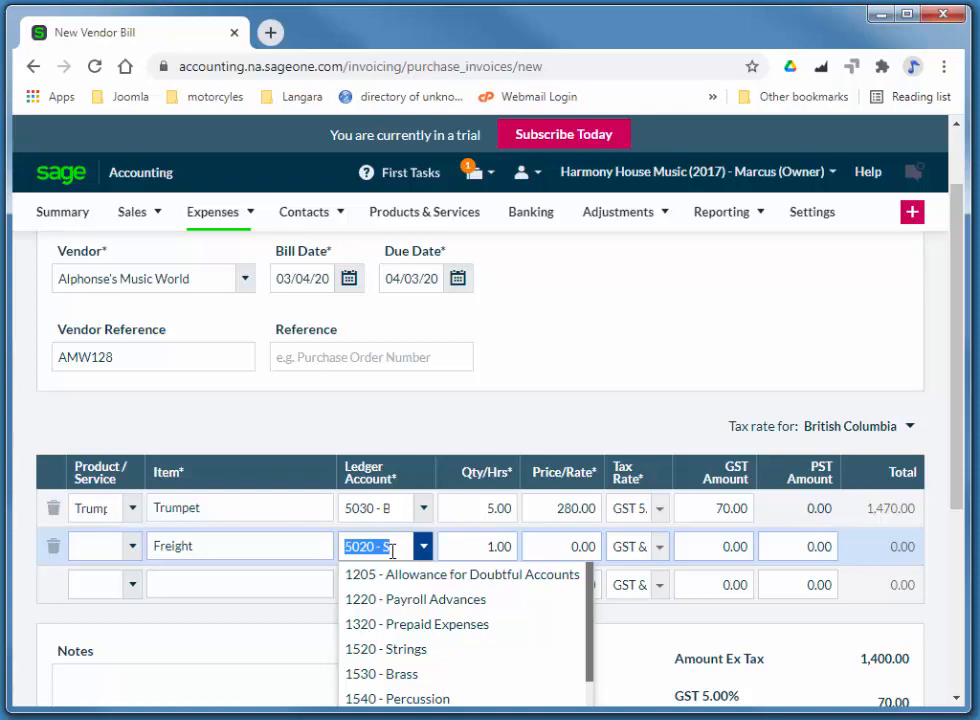
scroll(437, 650, "down", 5)
left_click(437, 704)
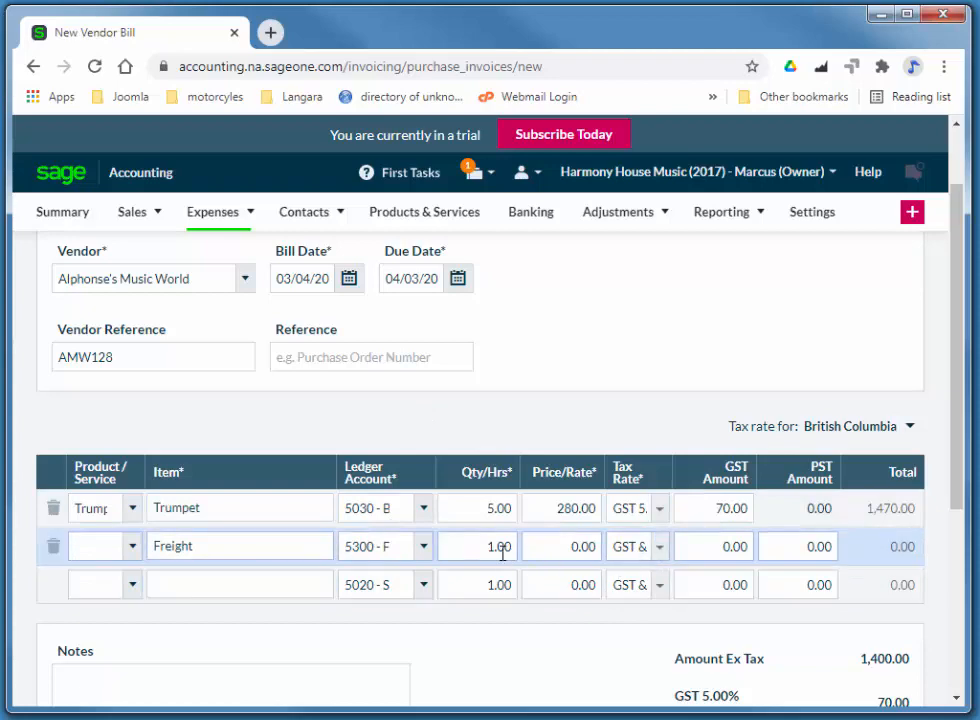
Set the Freight line's price to 37.00 and its tax rate to GST 5.00%, and save the bill
key("Tab")
type("3")
key("Tab")
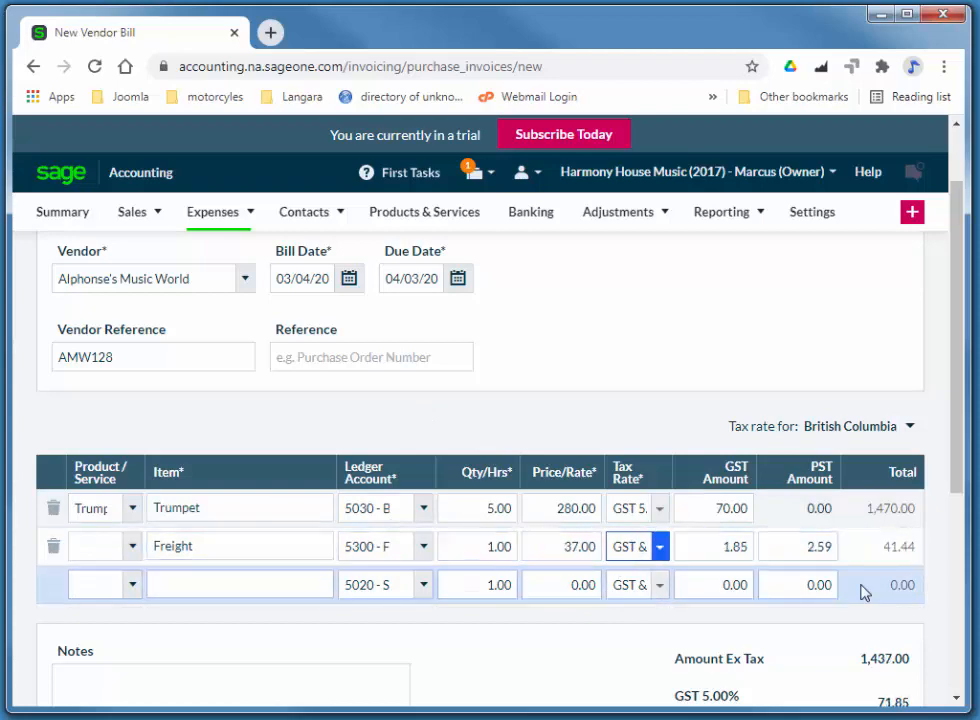
left_click(658, 550)
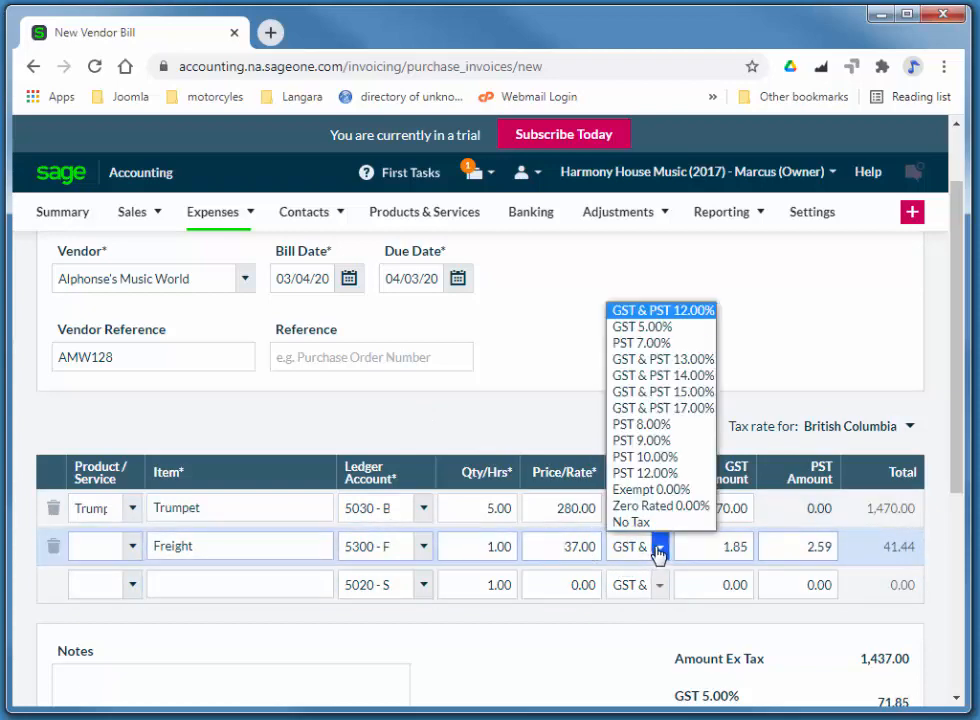
left_click(629, 328)
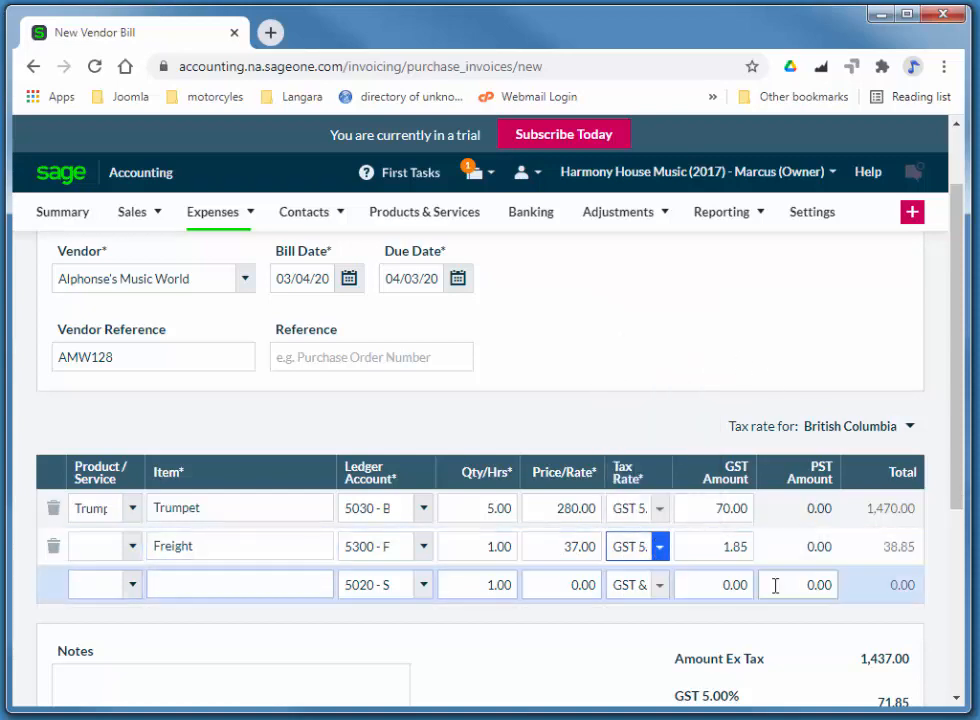
left_click(730, 546)
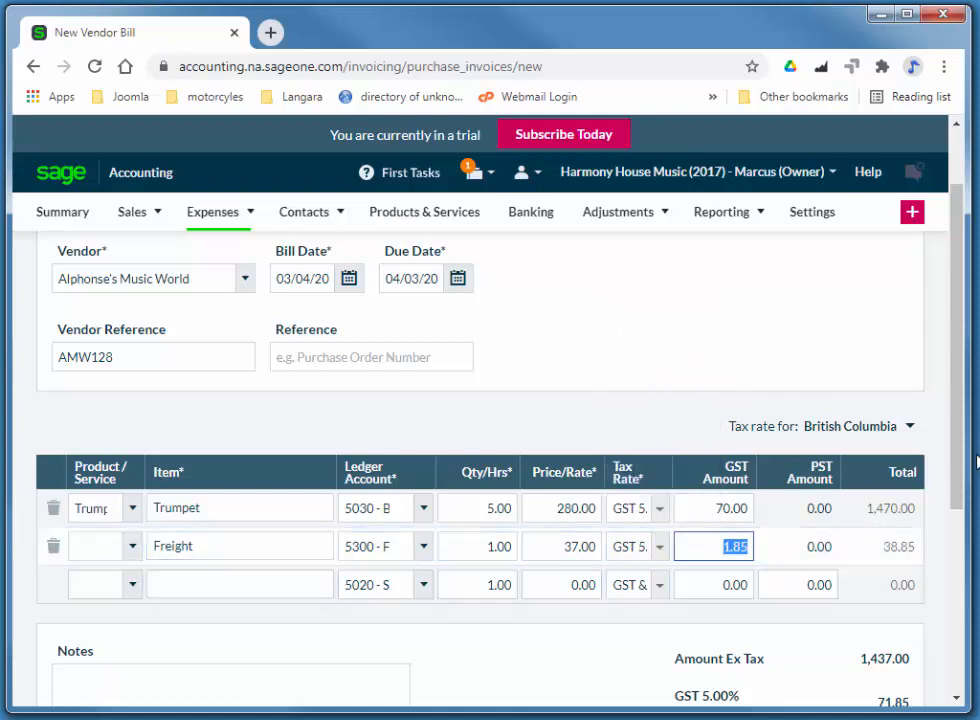
left_click_drag(953, 378, 947, 613)
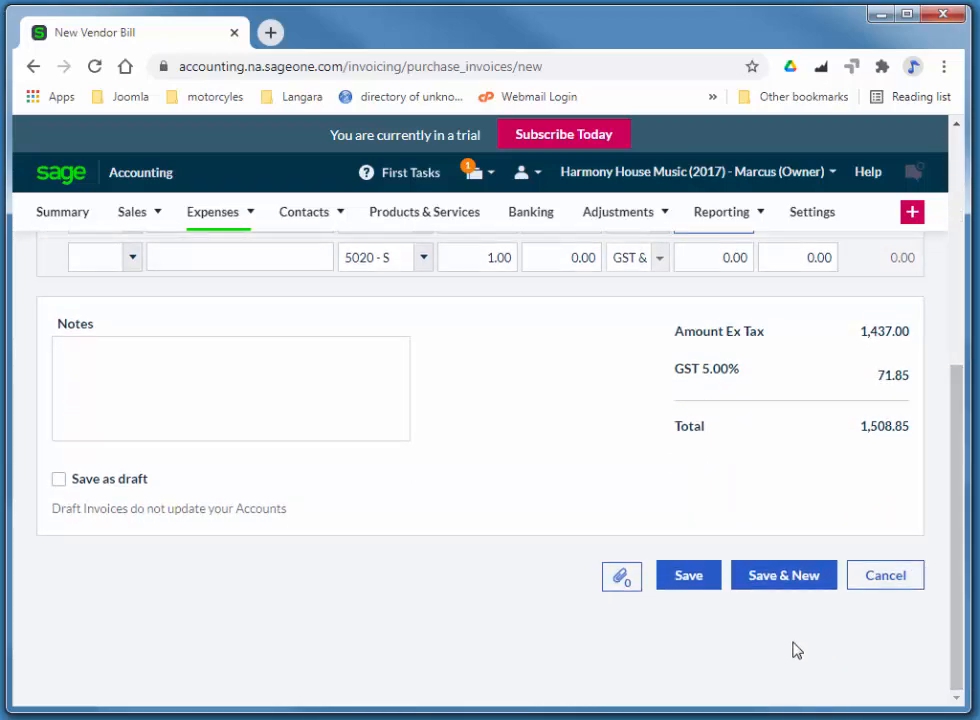
left_click(683, 578)
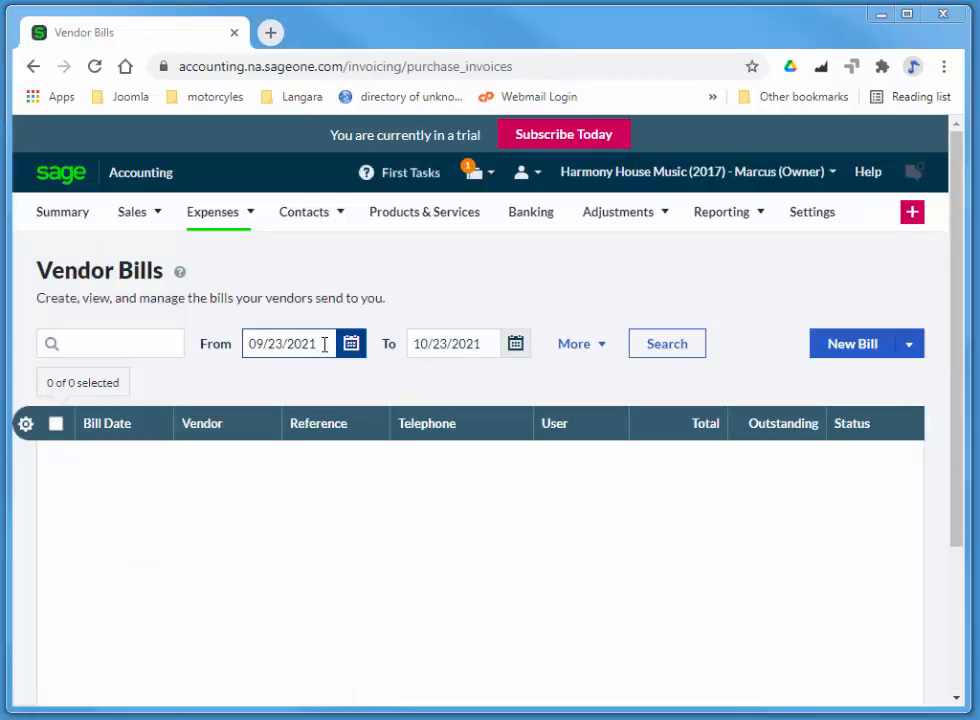
Search the vendor bills dated from 03/04/2017 to 03/04/2017
left_click(149, 340)
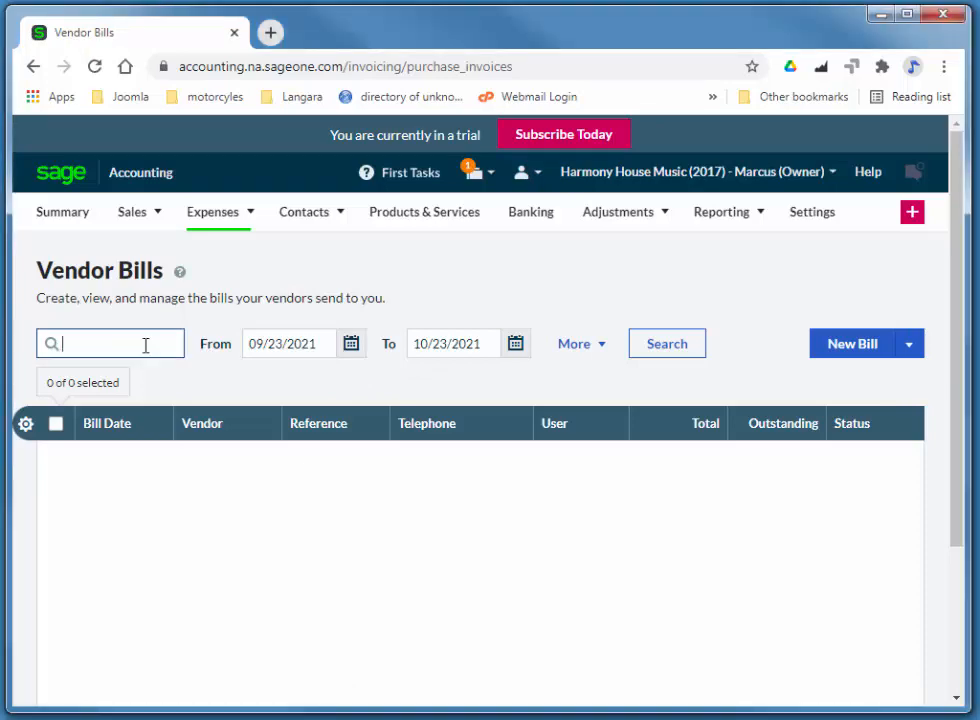
key("Tab")
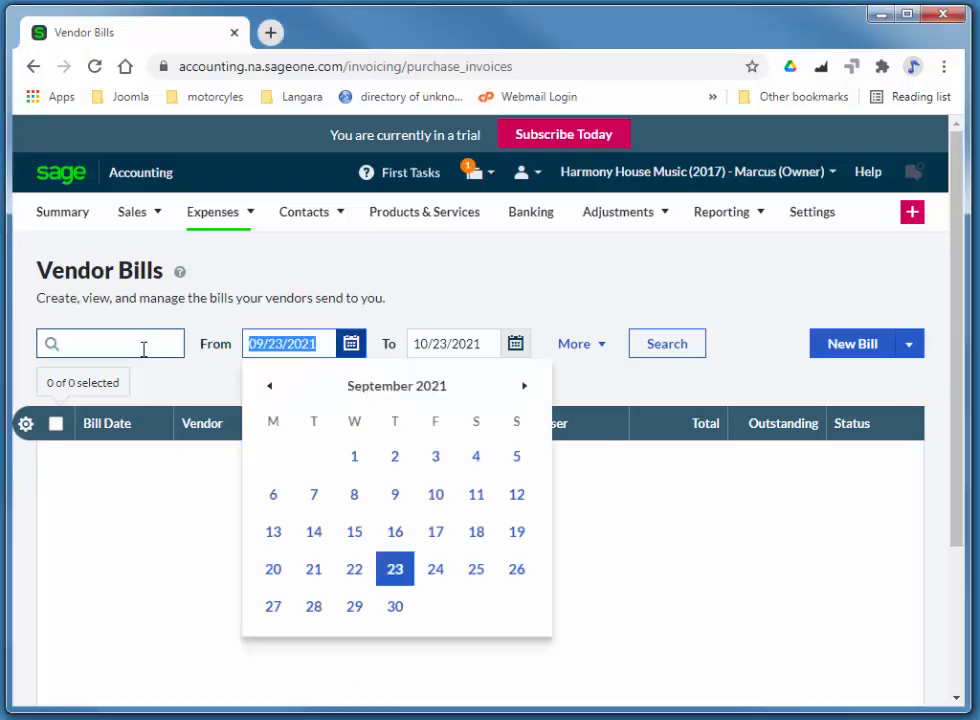
type("3/4/17")
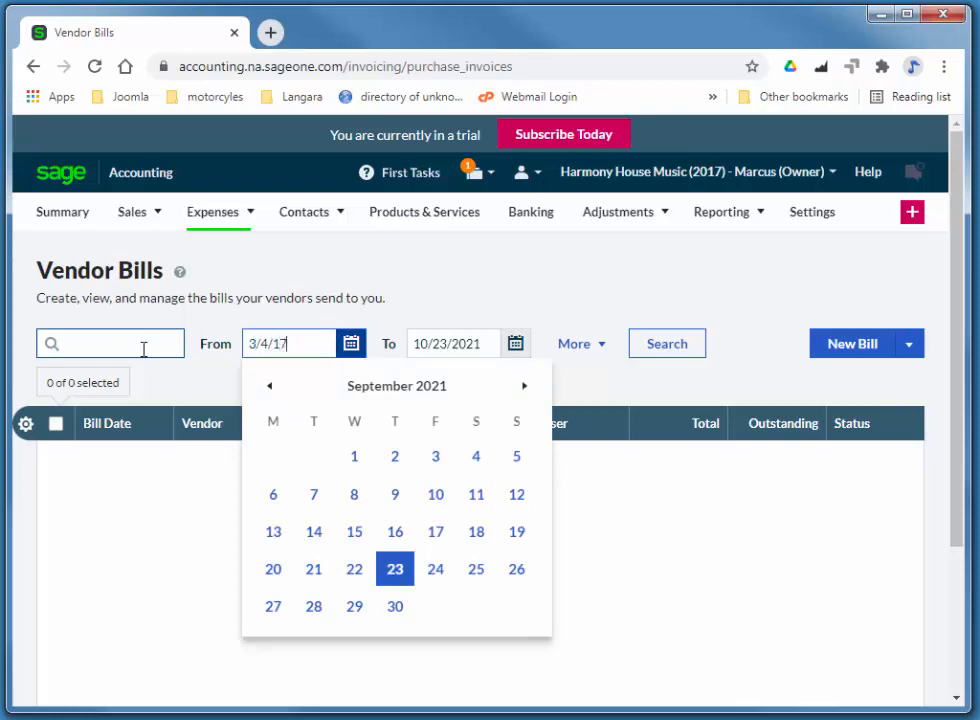
key("Tab")
type("3")
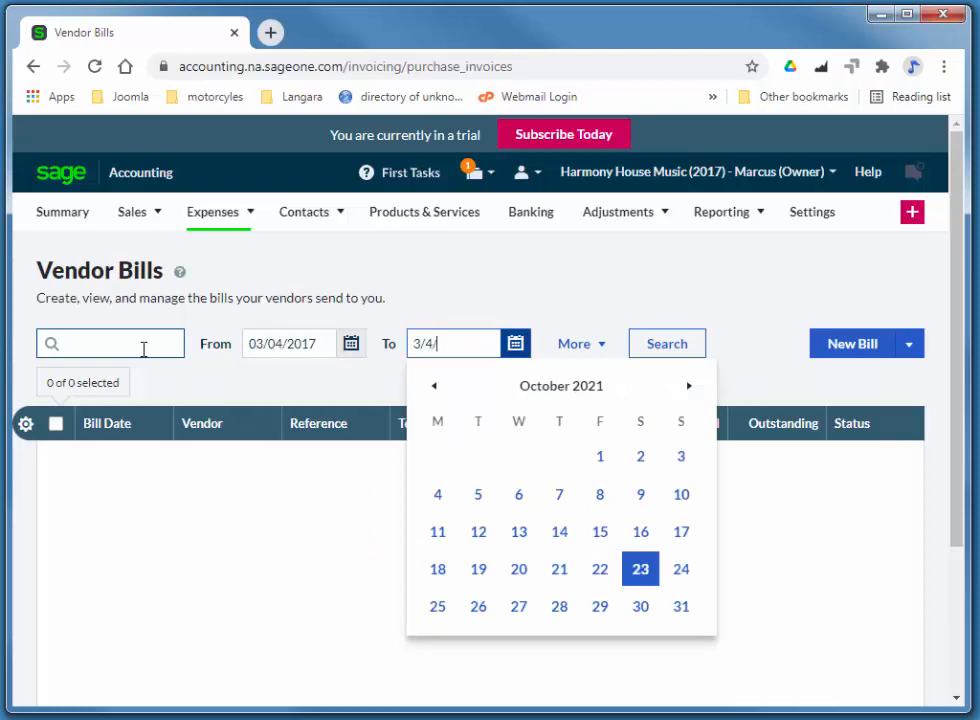
key("Tab")
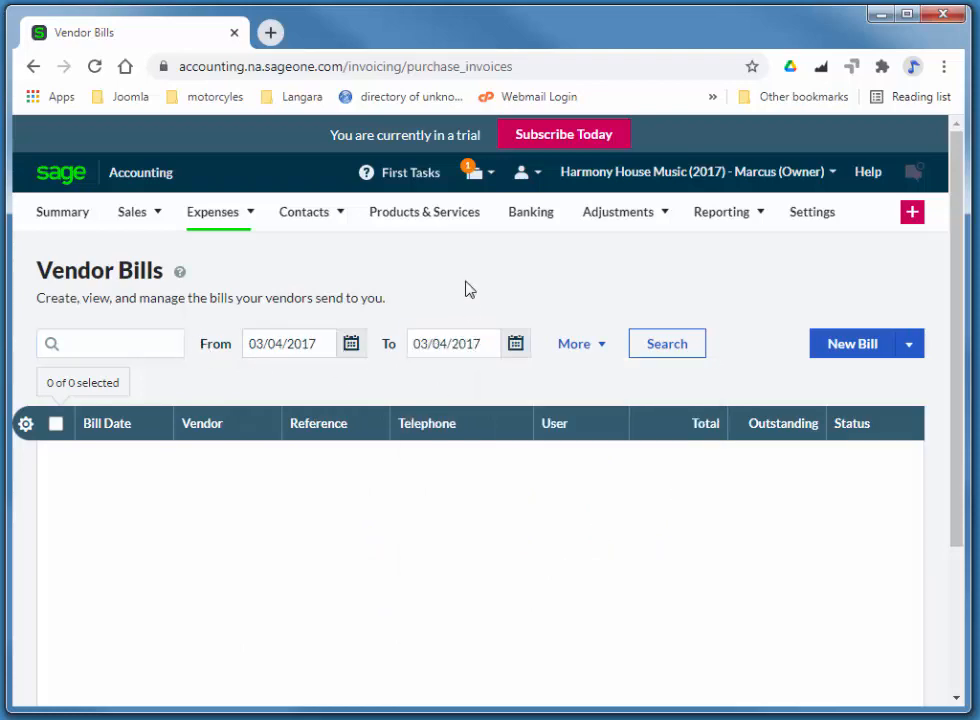
left_click(665, 346)
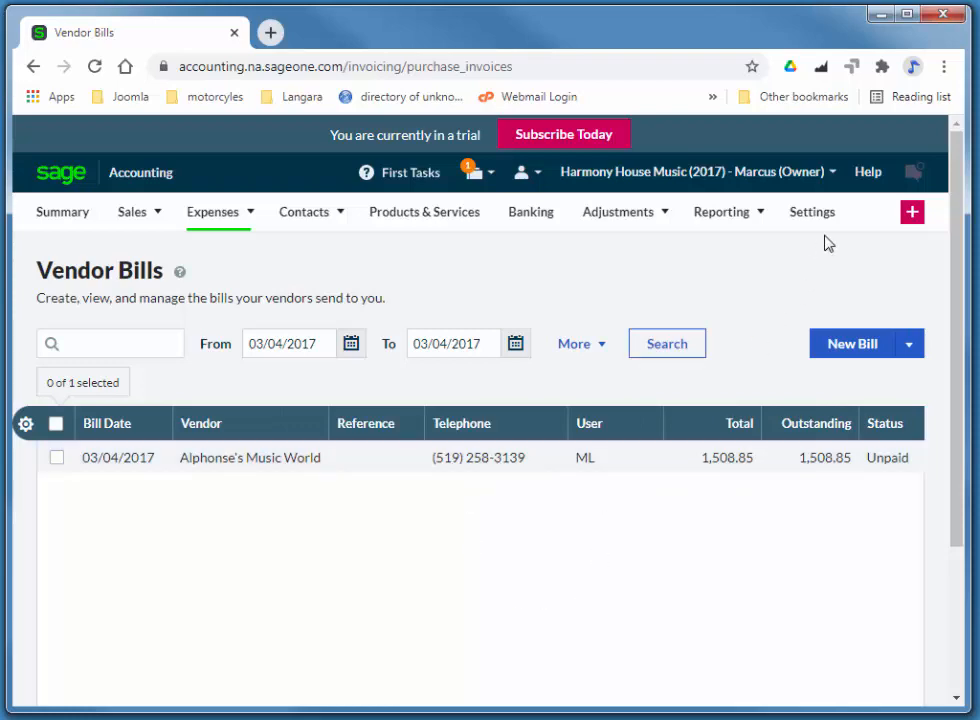
Open the Audit Trail Breakdown report for the custom period 03/04/2017 to 03/04/2017
left_click(733, 218)
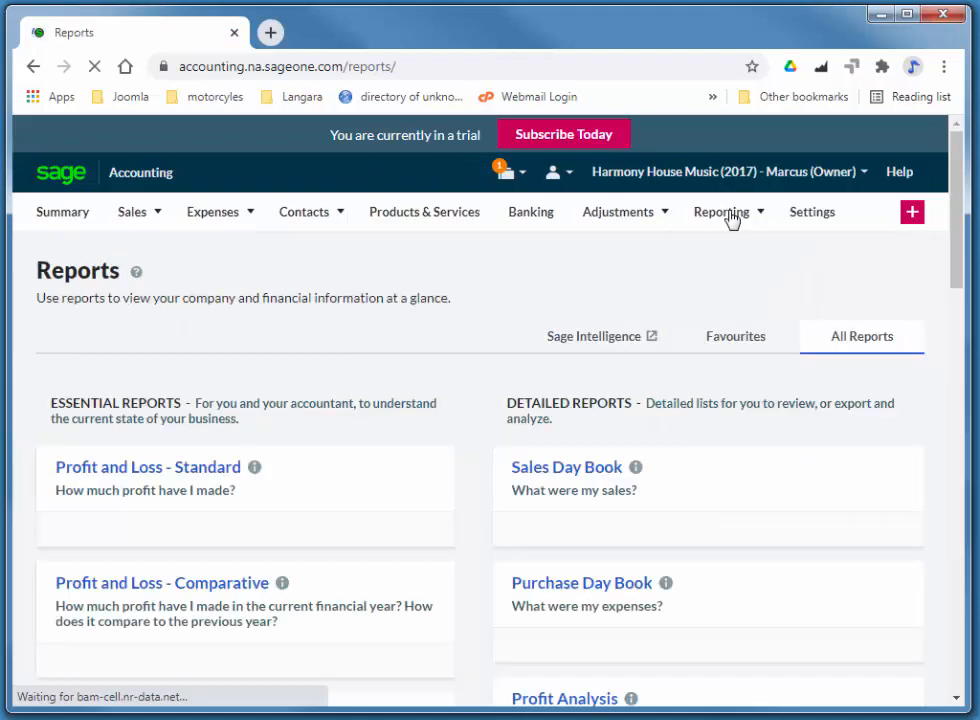
scroll(763, 499, "down", 3)
scroll(763, 494, "down", 2)
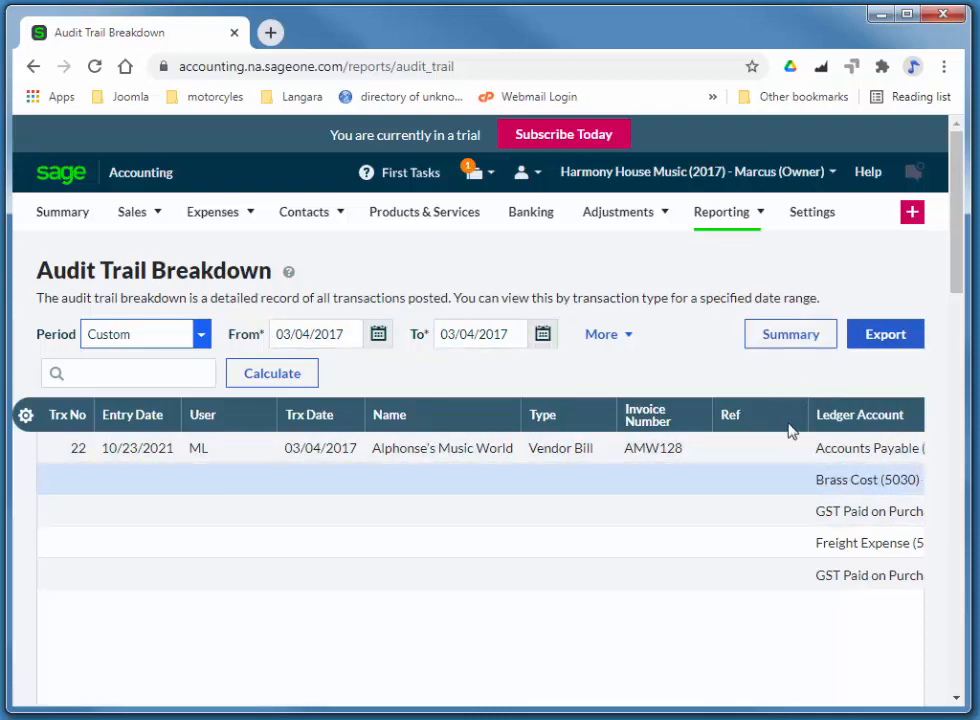
Toggle the audit trail's summary view and examine the ledger accounts, debits and credits posted for the Alphonse's Music World bill
left_click(781, 344)
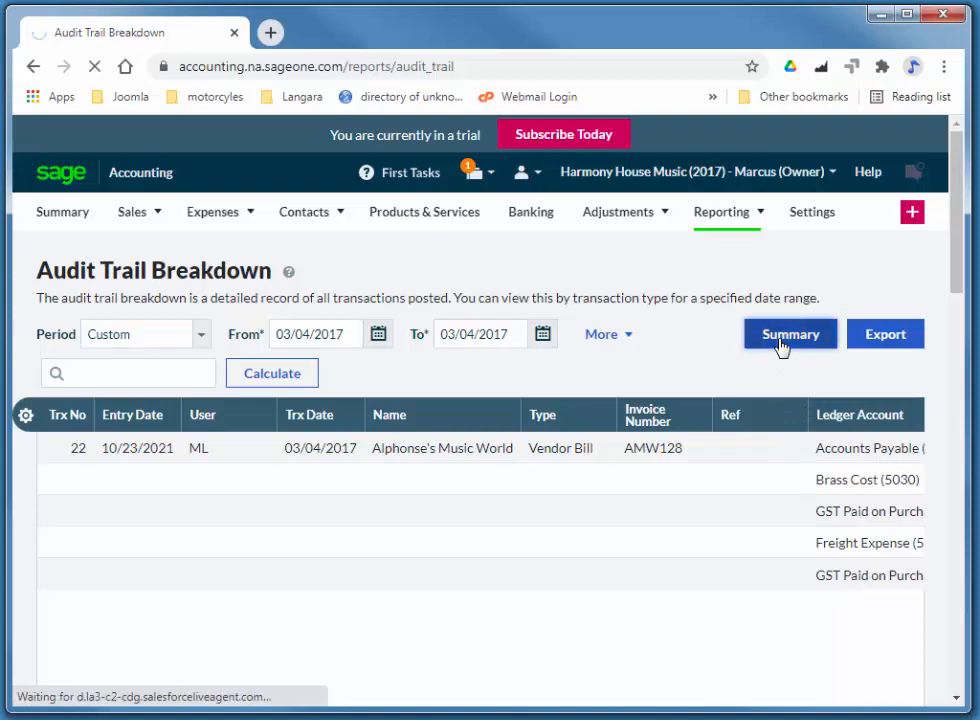
left_click(786, 344)
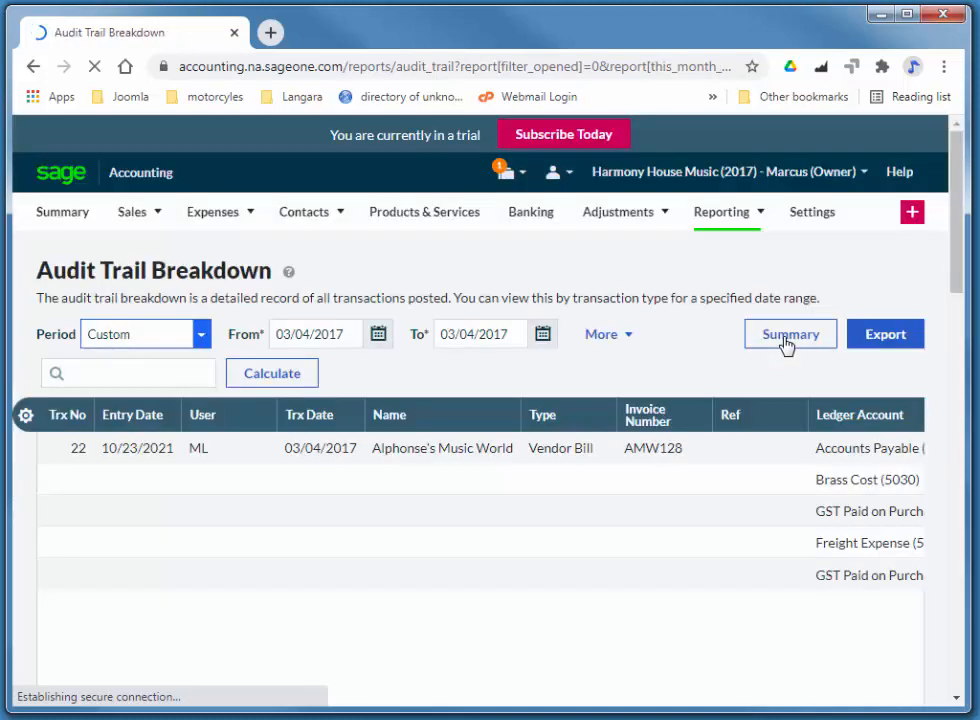
left_click_drag(956, 250, 976, 690)
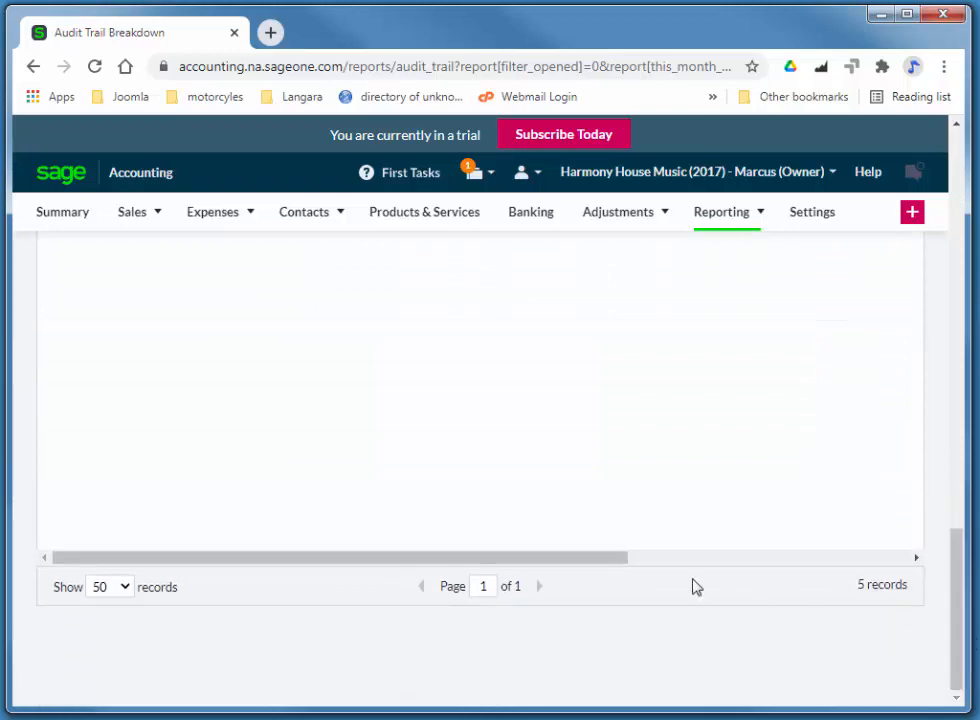
left_click_drag(597, 569, 940, 219)
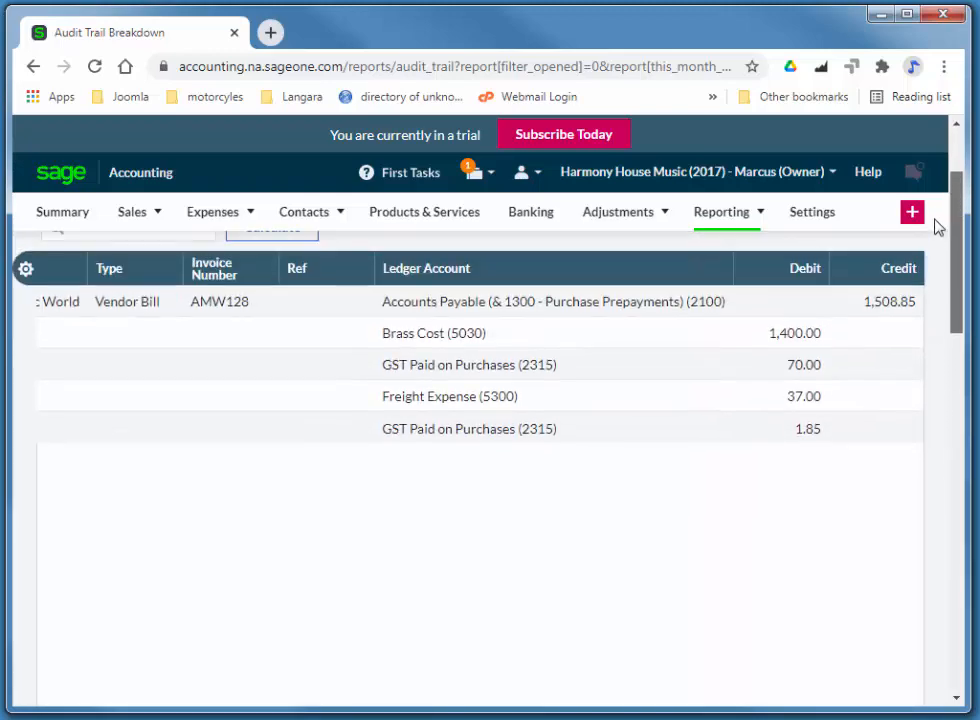